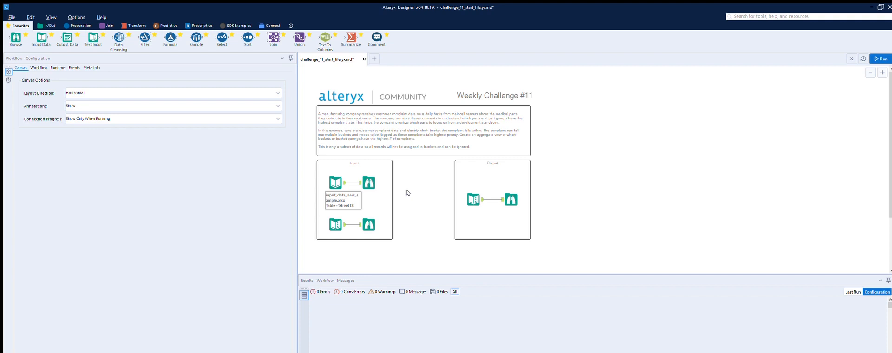
Examine the complaint records, the search-to-bucket list and the expected output table of the challenge workflow.
click(882, 72)
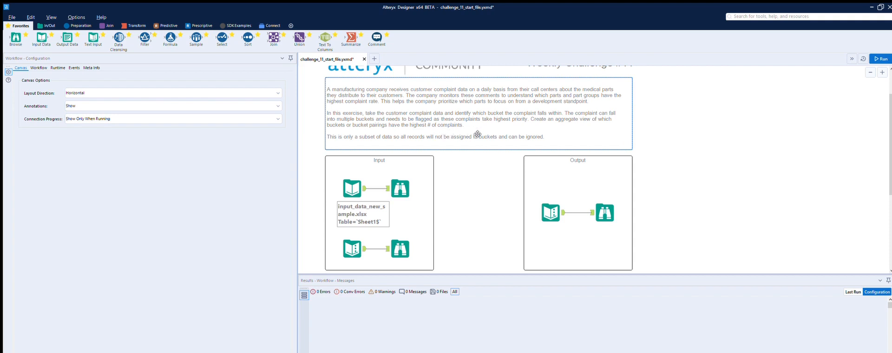
click(364, 180)
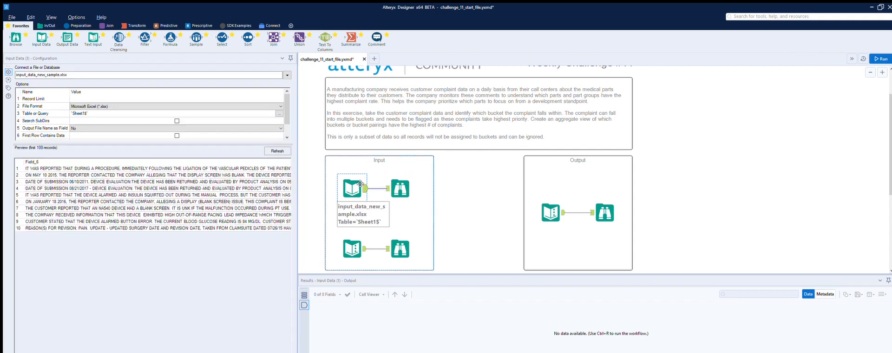
click(35, 169)
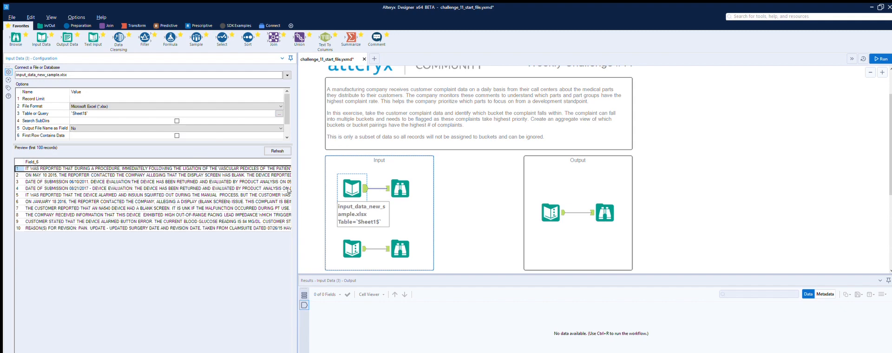
drag(294, 181, 356, 181)
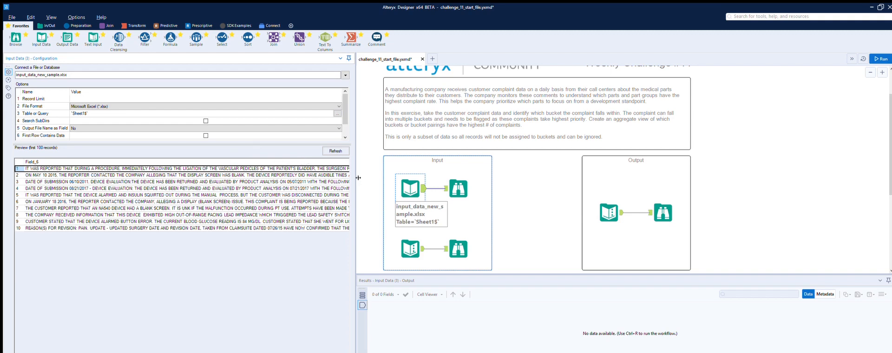
click(407, 239)
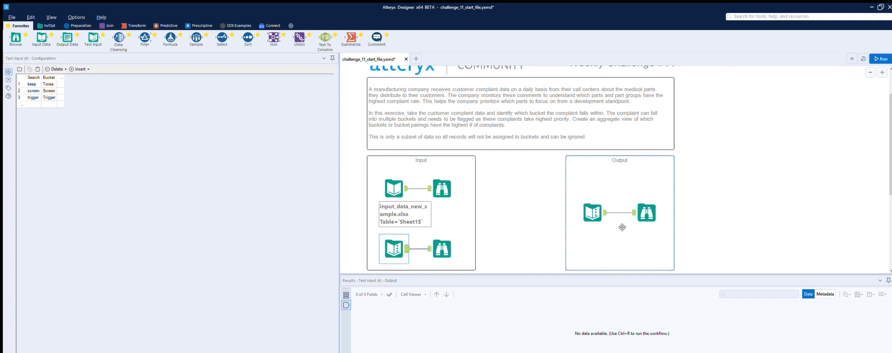
click(605, 204)
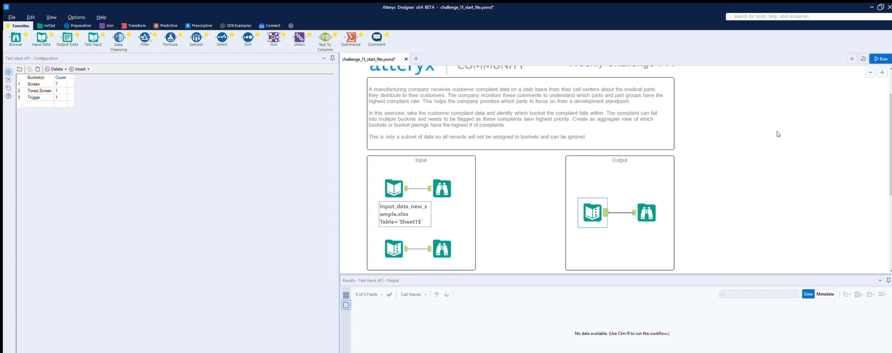
Run the workflow and inspect the browsed results, including the profile of the Count column in the expected output.
click(882, 59)
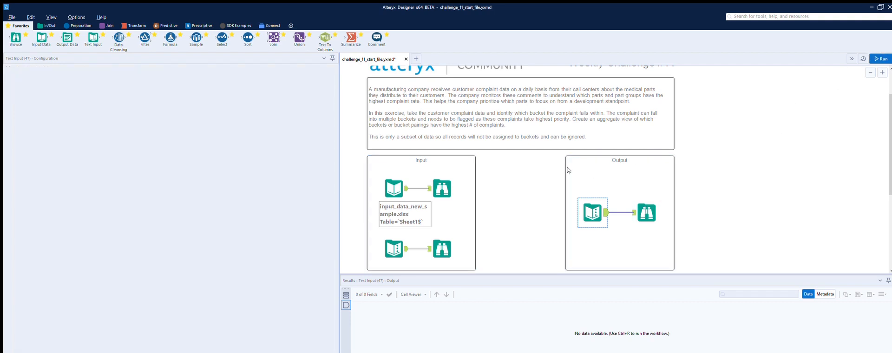
click(646, 201)
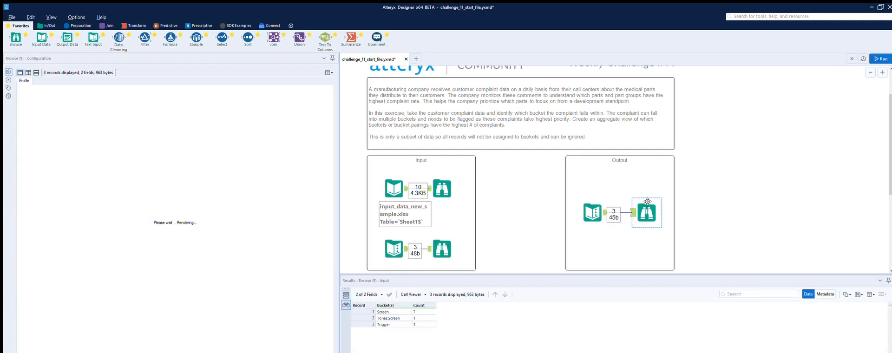
click(450, 177)
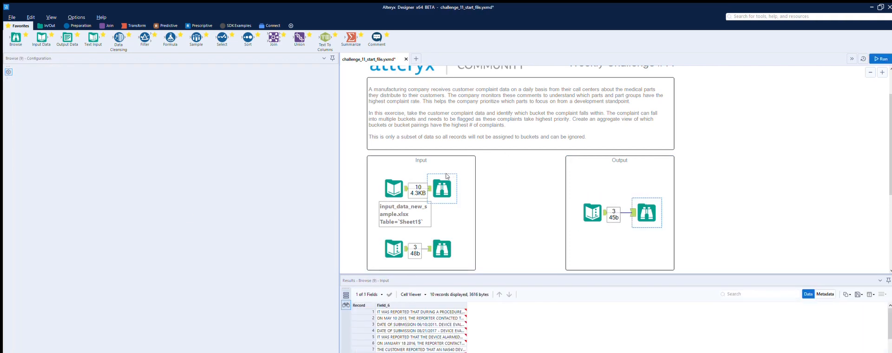
click(637, 204)
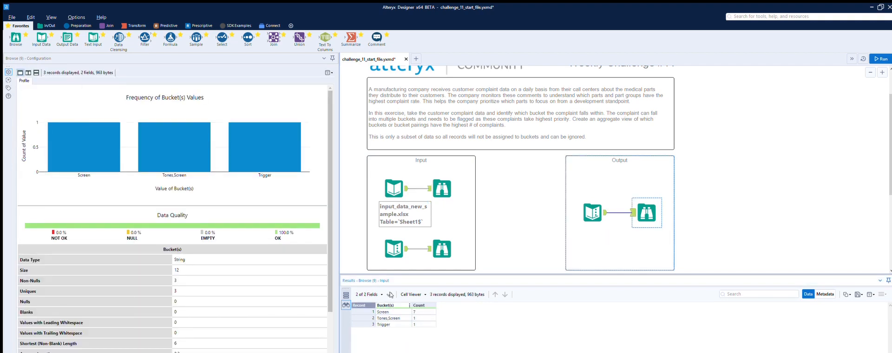
click(419, 305)
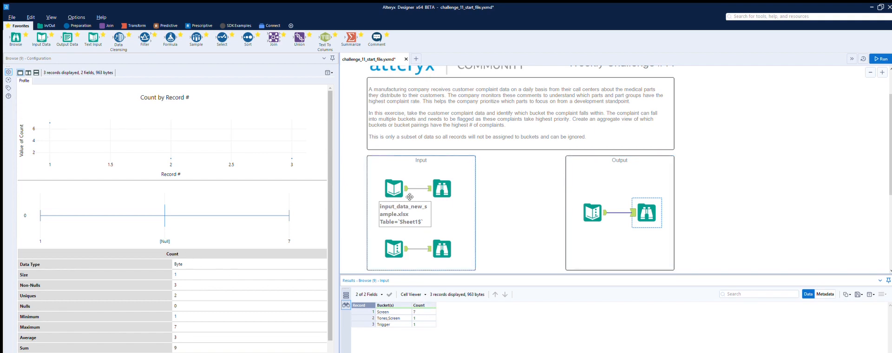
Compare the search-to-bucket list with the complaint records in the Input section.
click(406, 238)
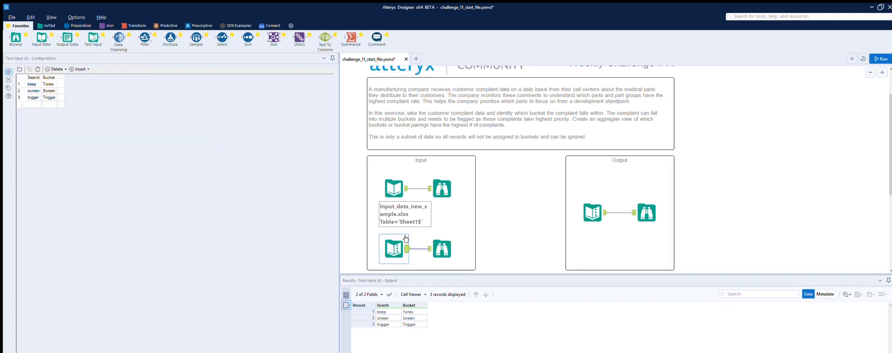
click(456, 210)
scroll(513, 208, down, 1)
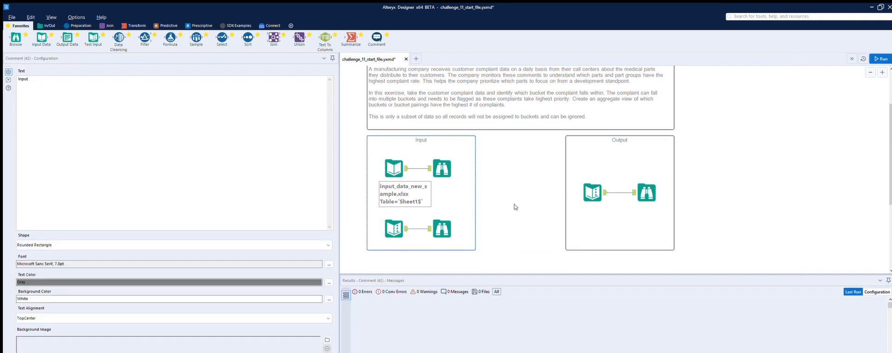
click(408, 219)
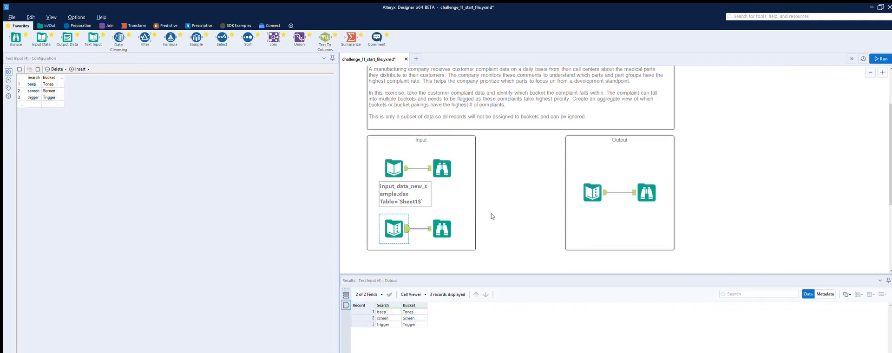
click(403, 159)
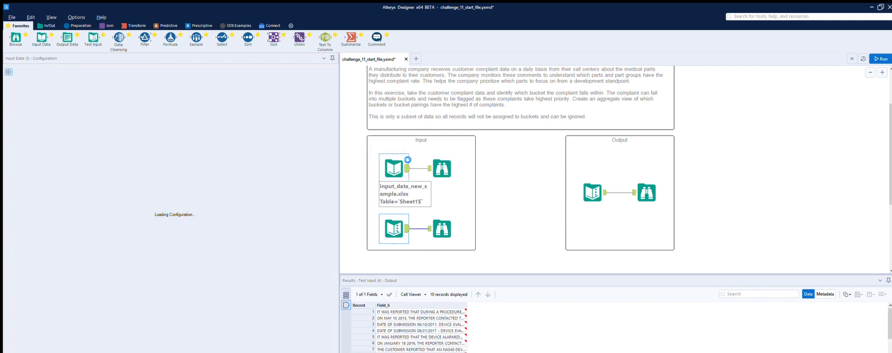
click(406, 222)
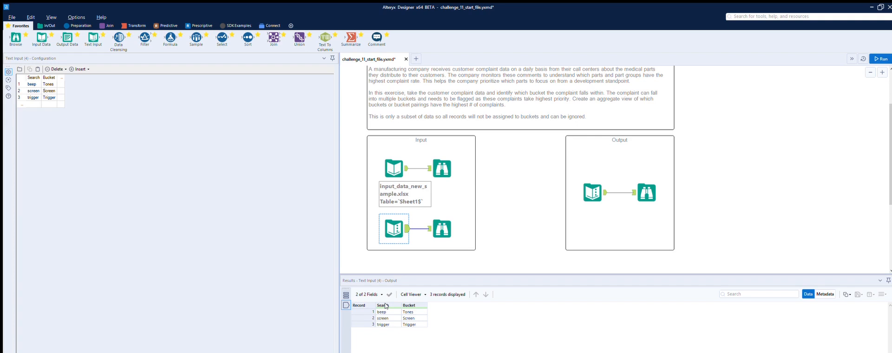
Try combining the complaint records and the search-to-bucket list with a Join tool, and delete that tool.
click(107, 25)
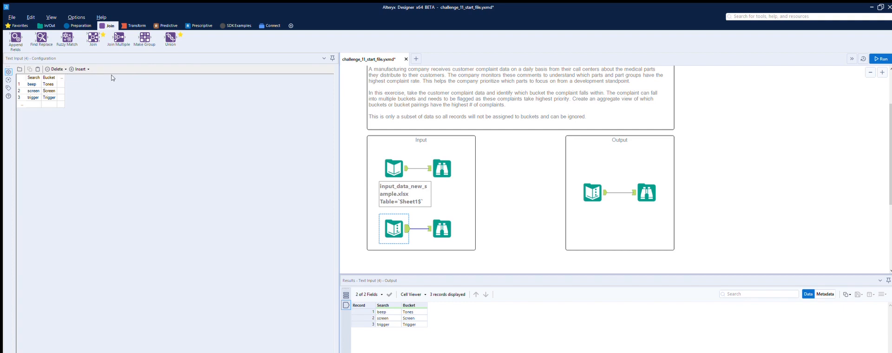
drag(93, 37, 521, 258)
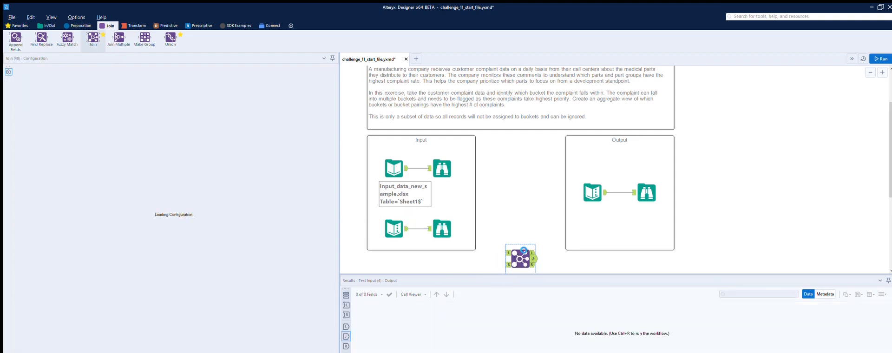
drag(520, 247, 520, 247)
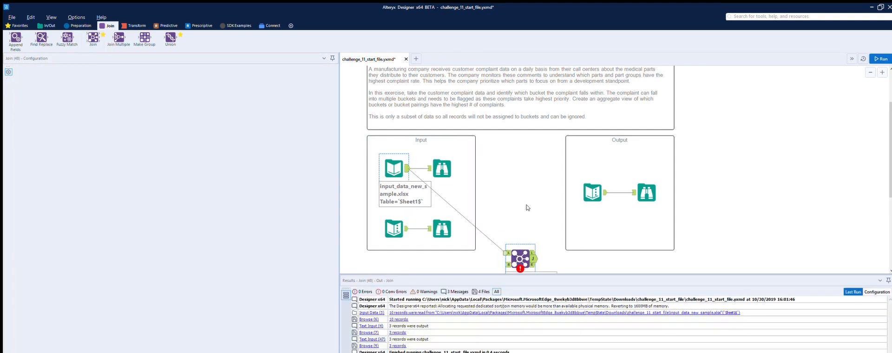
scroll(528, 205, down, 1)
drag(407, 188, 506, 224)
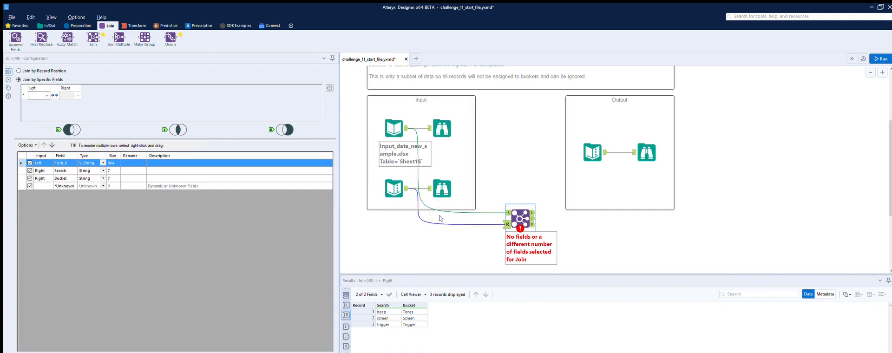
key(Delete)
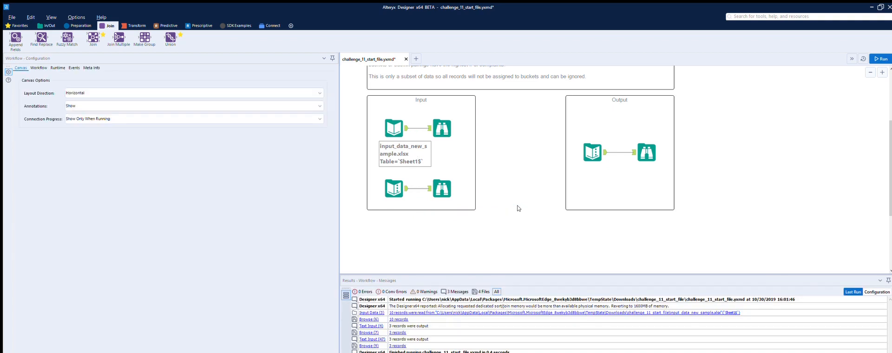
Add a Formula tool below the Input section and feed it from the complaint records input.
click(80, 26)
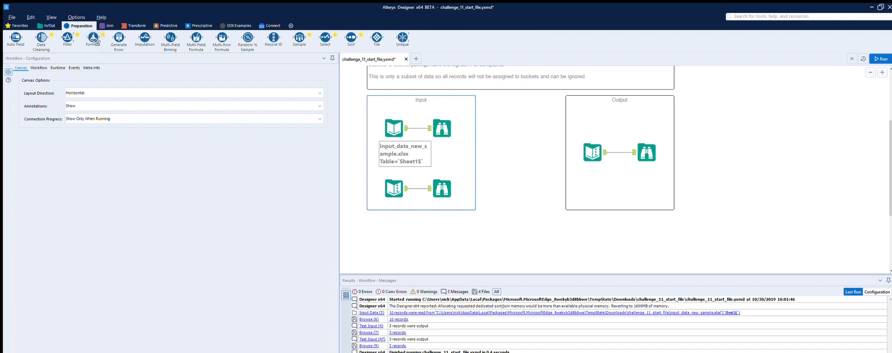
drag(94, 36, 484, 243)
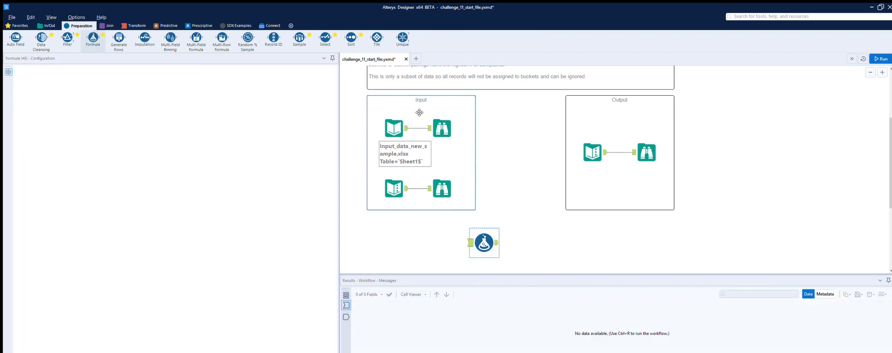
drag(408, 128, 471, 242)
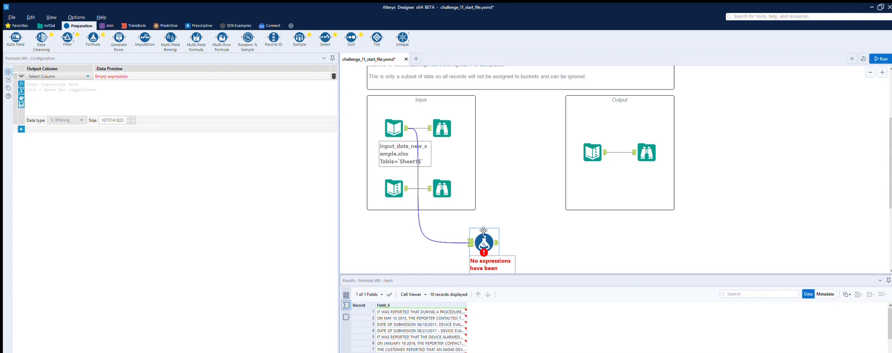
Add a new output column named Search in the Formula tool.
click(87, 76)
click(87, 75)
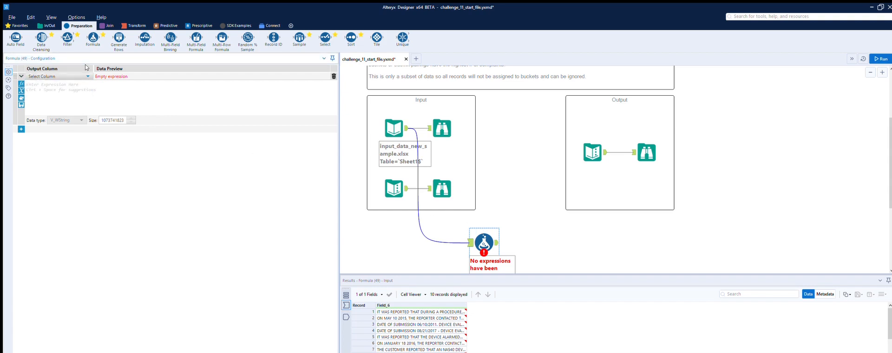
click(87, 76)
click(62, 76)
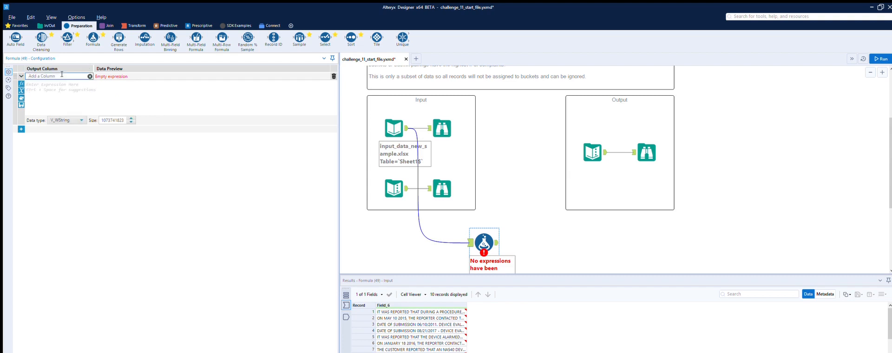
text(Ser)
key(Tab)
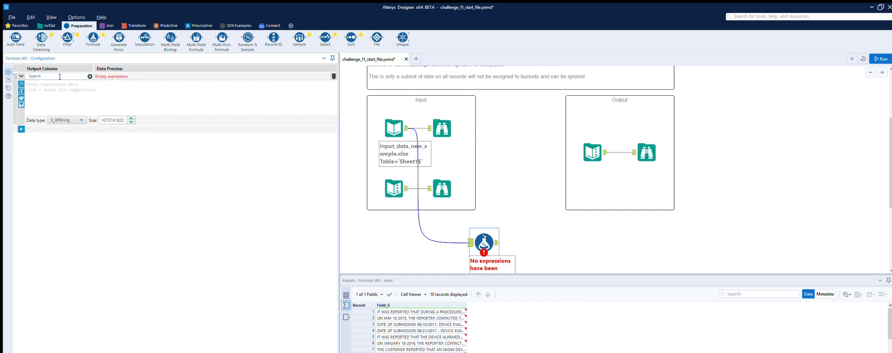
Start the Search expression with an IF THEN ELSE ENDIF template and use the Contains function as its condition.
text(I)
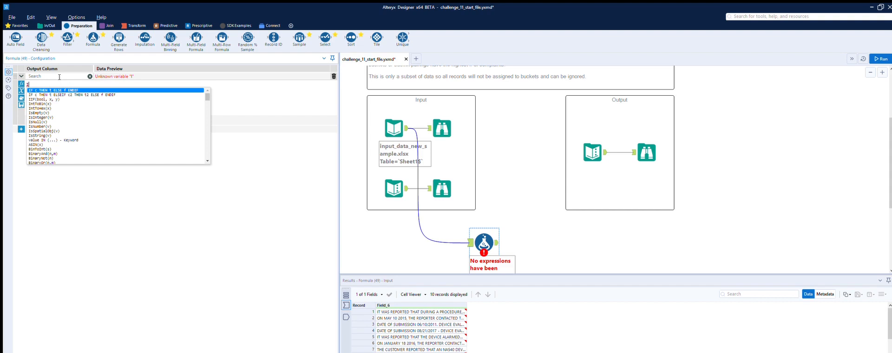
key(Return)
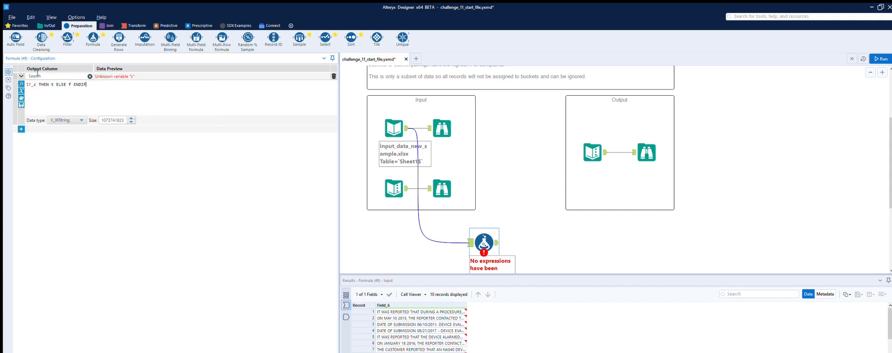
key(BackSpace)
text(co)
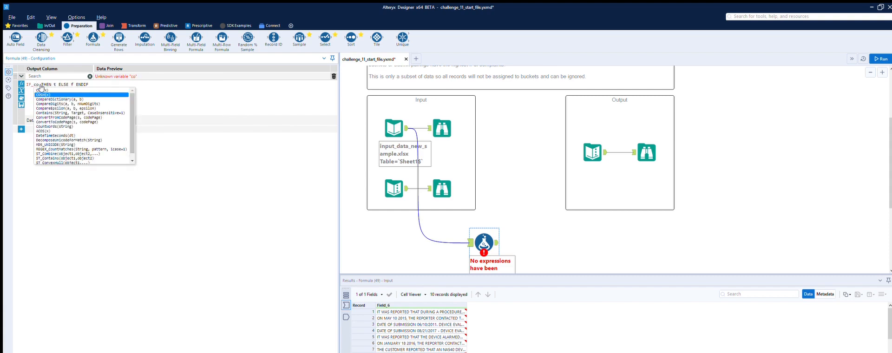
text(n)
key(Up)
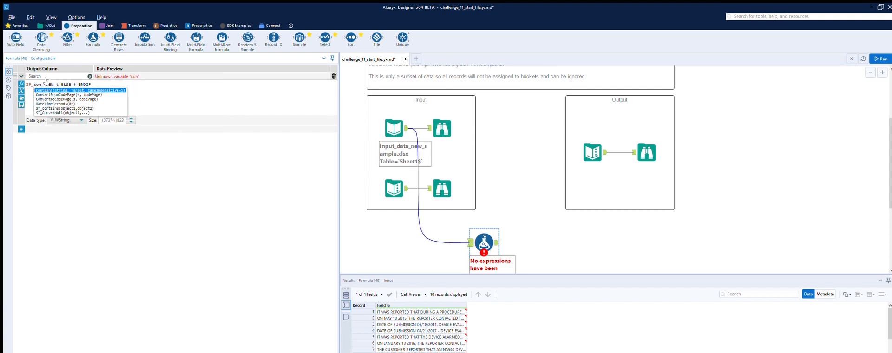
key(Return)
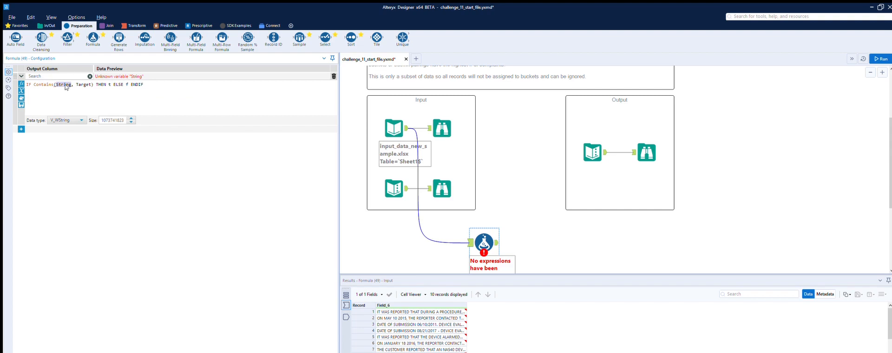
Set the Contains arguments to the field [Field_6] and the target text 'beep'.
text([)
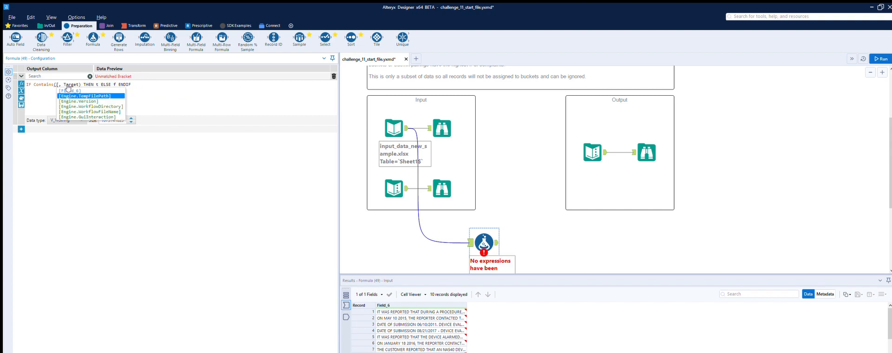
click(67, 91)
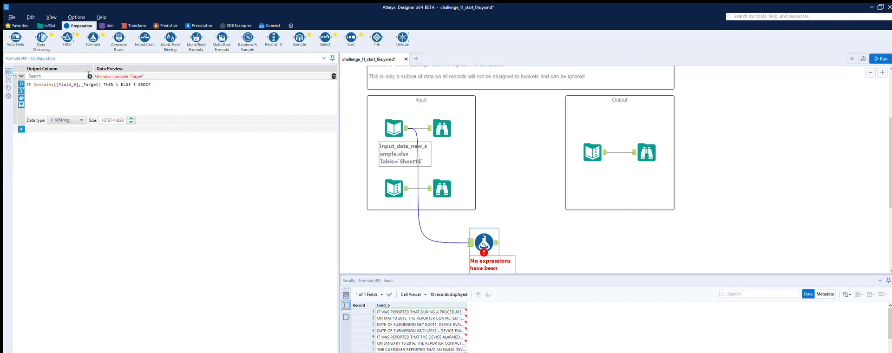
drag(84, 84, 98, 84)
text('beep')
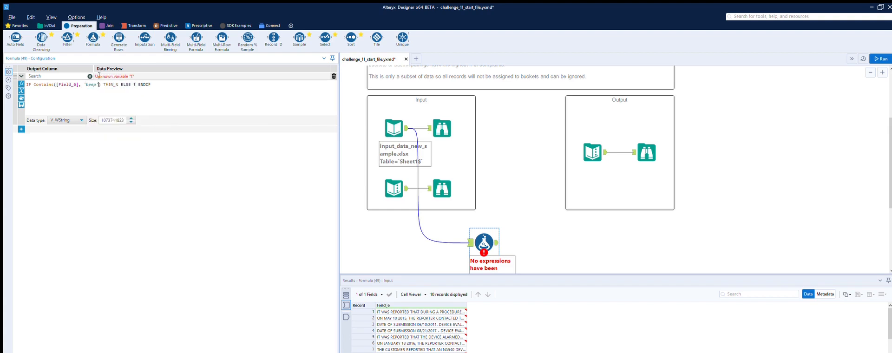
Check the search-term input, and make the Search formula return 'beep' when the Contains condition is true.
click(404, 181)
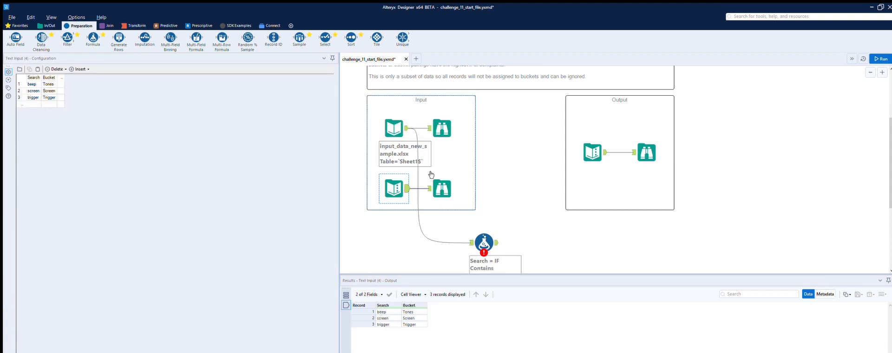
click(486, 240)
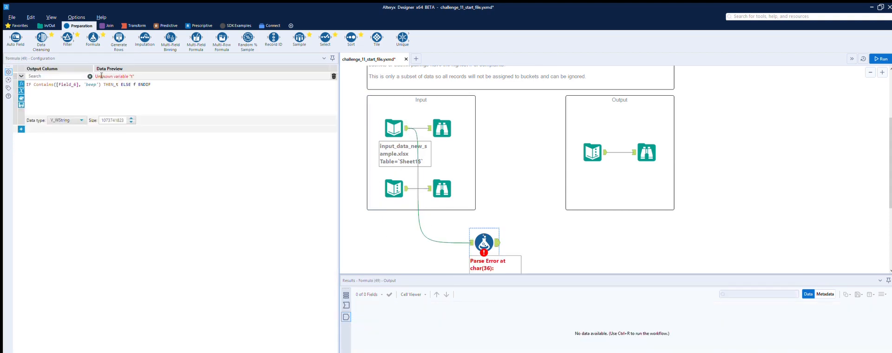
click(117, 76)
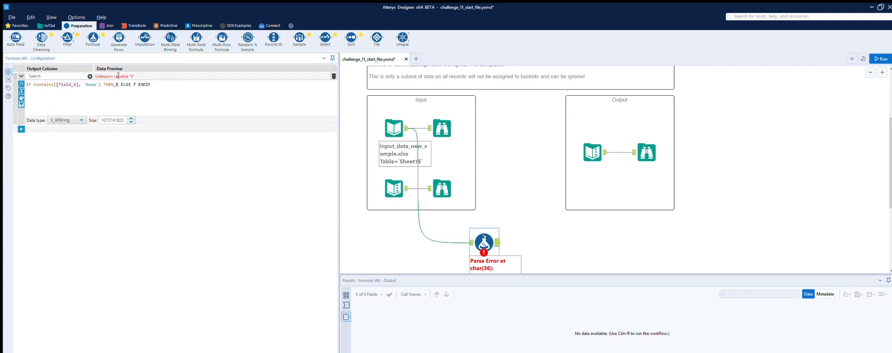
key(Delete)
text('beep)
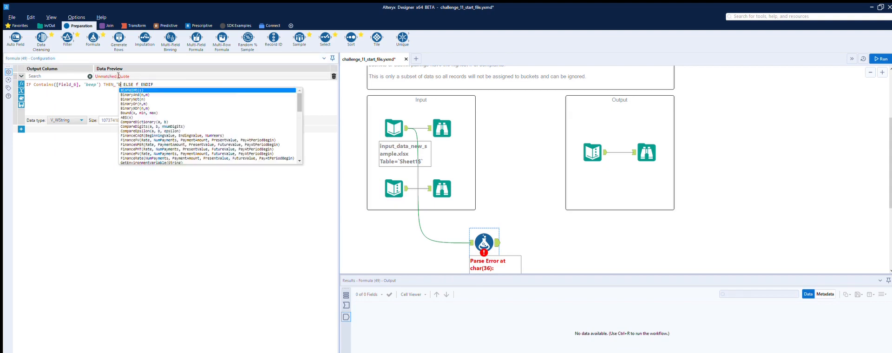
text(')
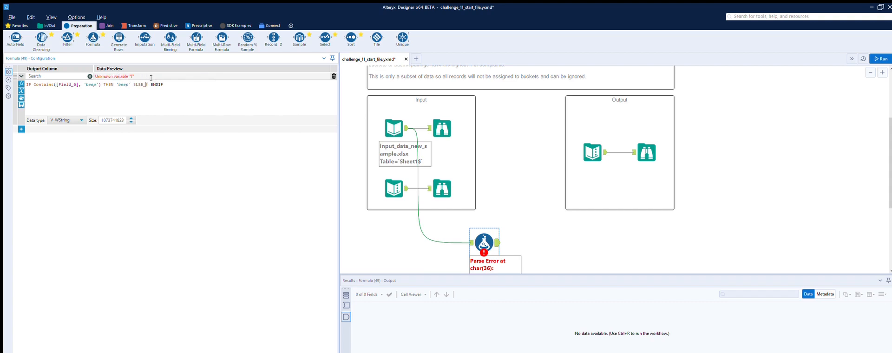
Make the Search formula return 'N' when the condition is false.
key(Delete)
text('n)
key(BackSpace)
text(N')
Change the Search column's data type to String.
click(72, 120)
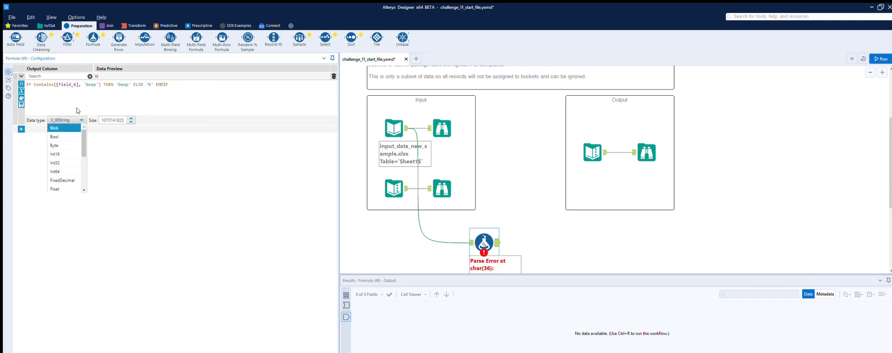
scroll(62, 134, down, 3)
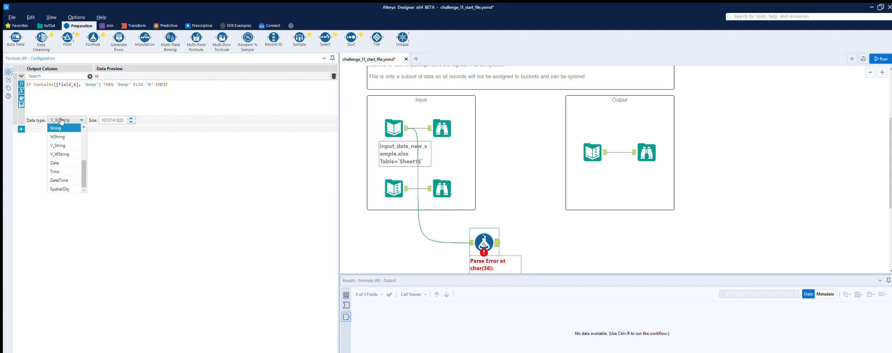
click(57, 128)
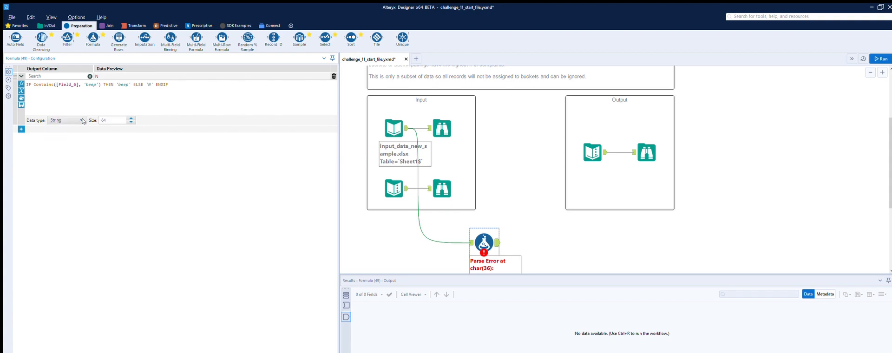
Run the workflow and display the records output by the Formula tool.
click(423, 237)
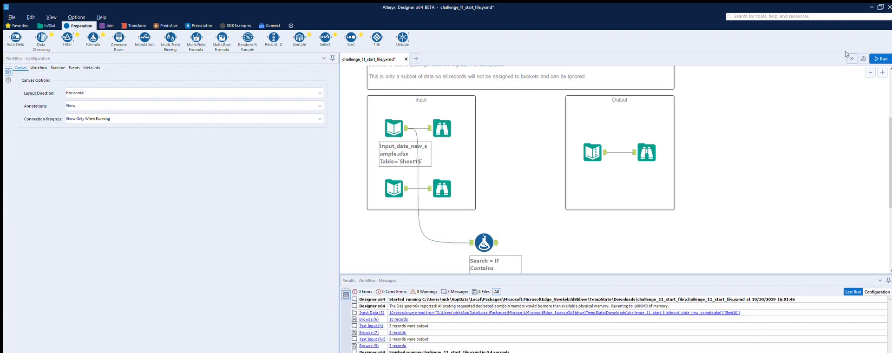
click(880, 58)
click(496, 231)
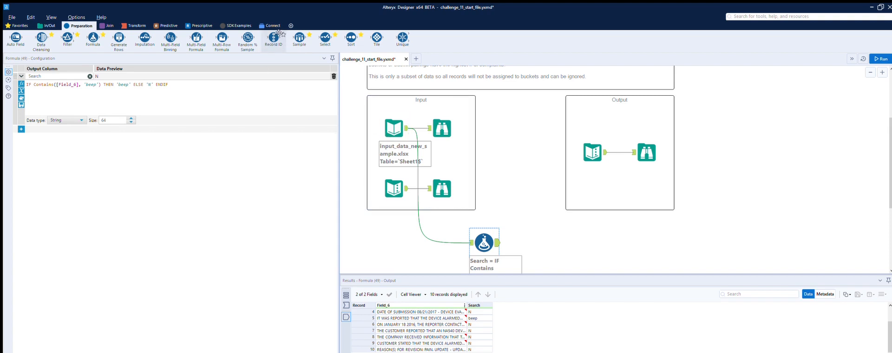
Insert a Record ID tool between the complaint records input and the Formula tool, spacing the Formula tool further along.
drag(274, 38, 442, 228)
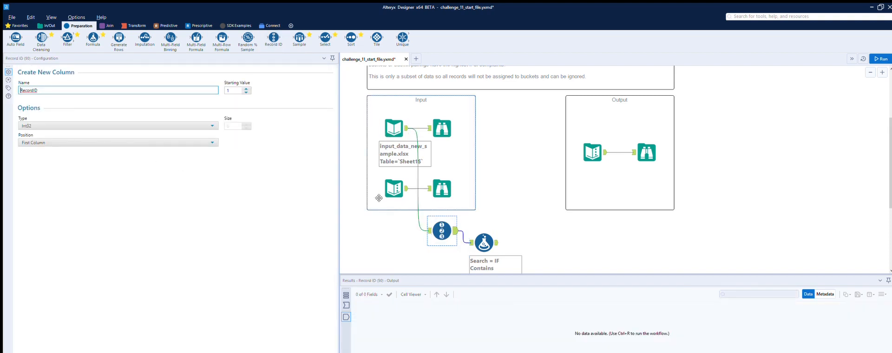
click(488, 233)
drag(489, 233, 525, 222)
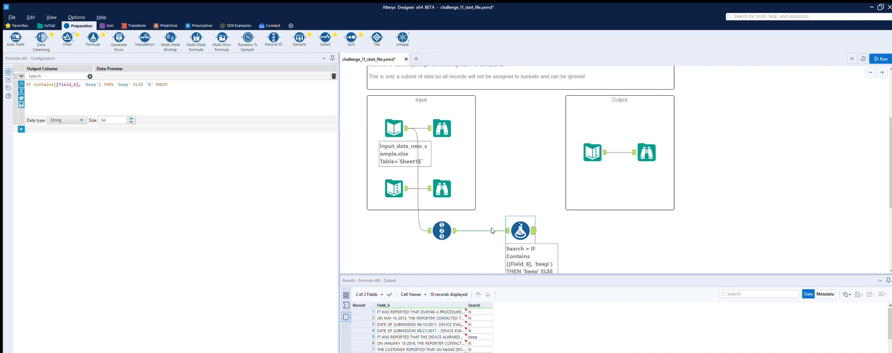
Run the workflow with the Record ID tool and show the Formula tool's output records.
click(442, 231)
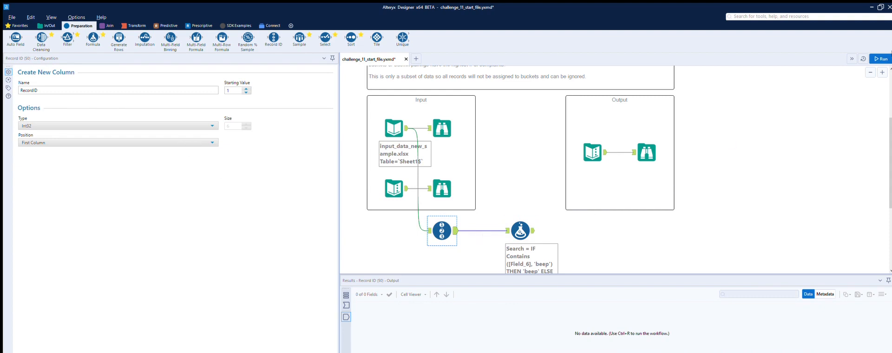
key(ctrl+r)
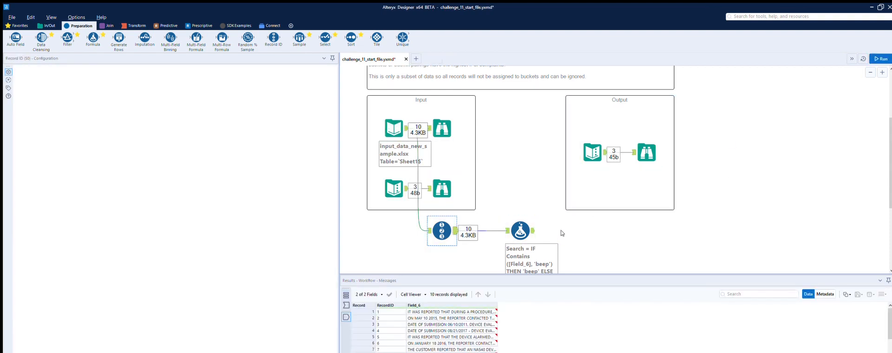
click(534, 223)
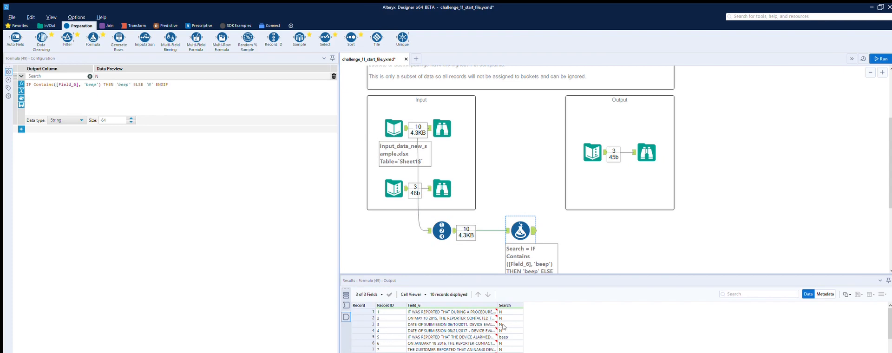
Place a copy of the 'beep' Formula tool below the original and feed it from the Record ID tool.
scroll(571, 231, down, 1)
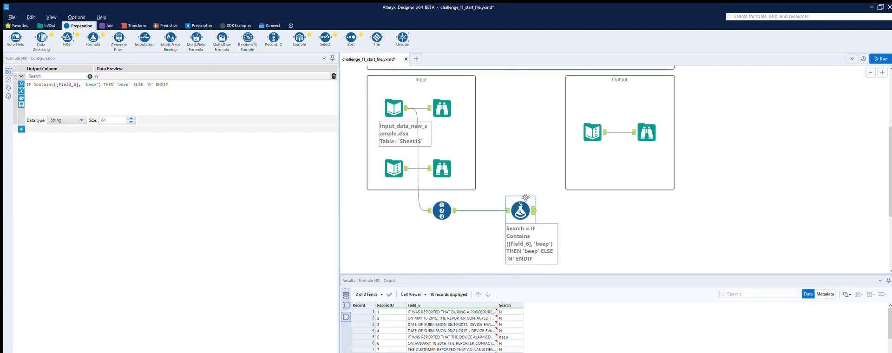
scroll(554, 202, down, 1)
scroll(554, 202, down, 1)
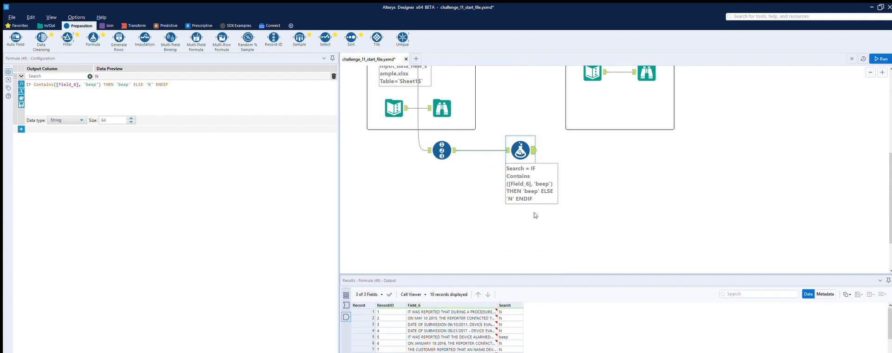
key(ctrl+v)
drag(537, 212, 522, 210)
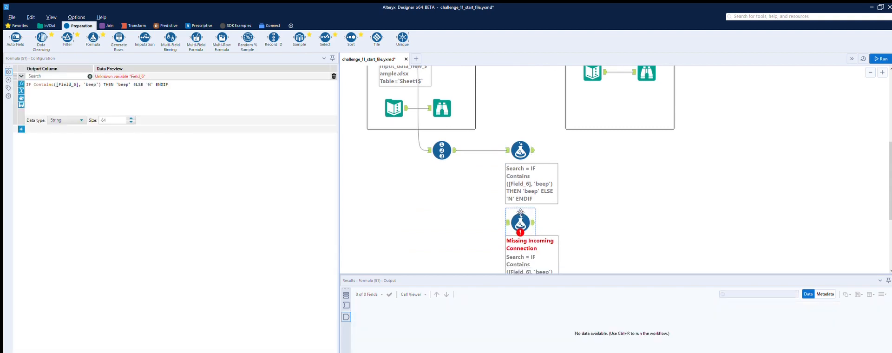
drag(455, 149, 506, 222)
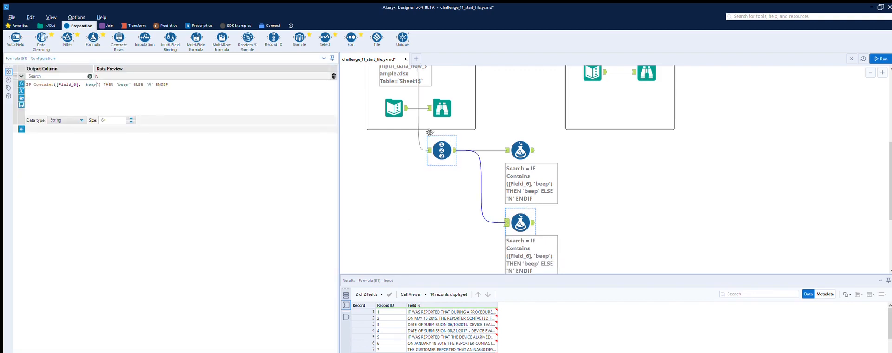
Look up the second search term and replace 'beep' with 'screen' in both the condition and result of the copied formula.
click(440, 102)
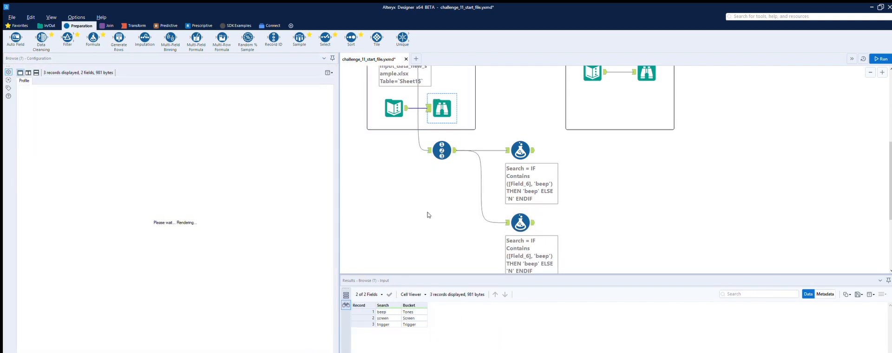
click(386, 318)
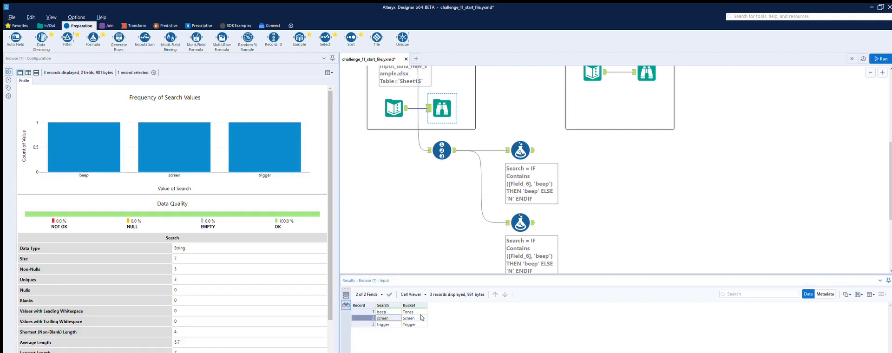
click(527, 215)
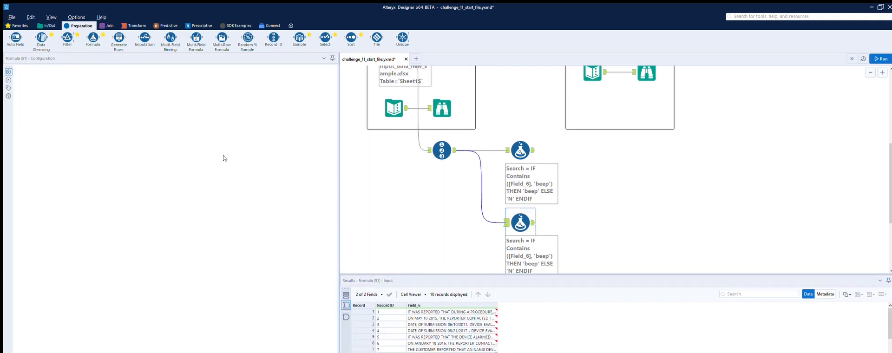
drag(96, 84, 90, 75)
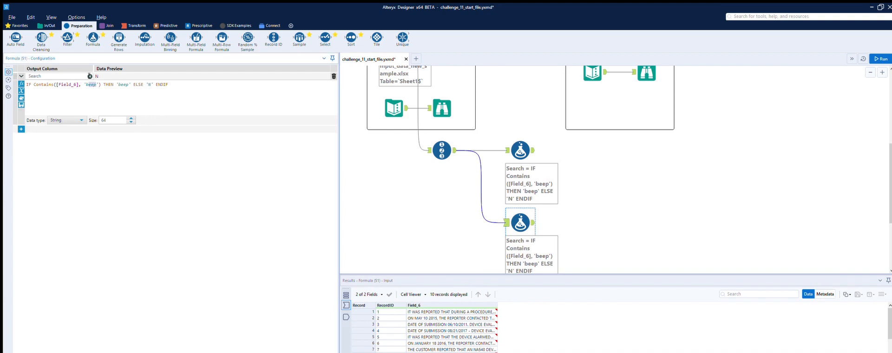
text(screen)
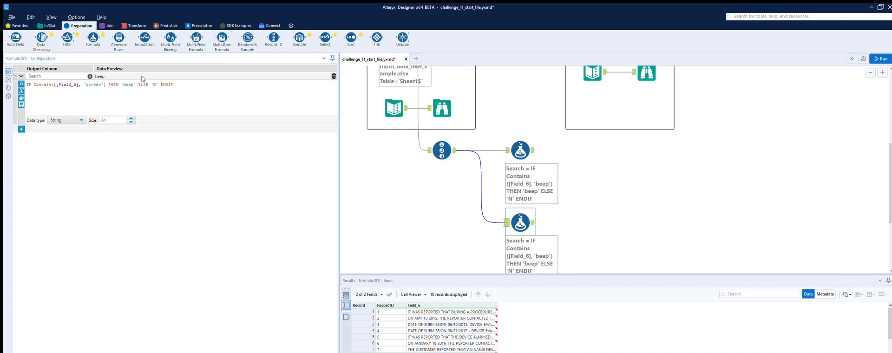
drag(134, 75, 123, 75)
text(screen)
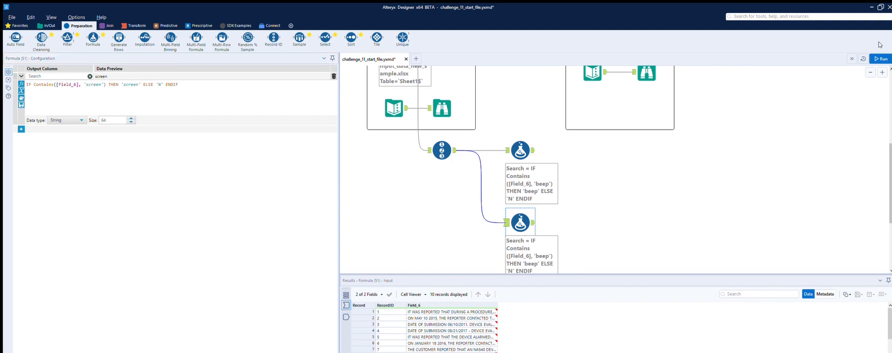
Run the workflow and review the Search values output by the 'screen' Formula tool.
click(880, 59)
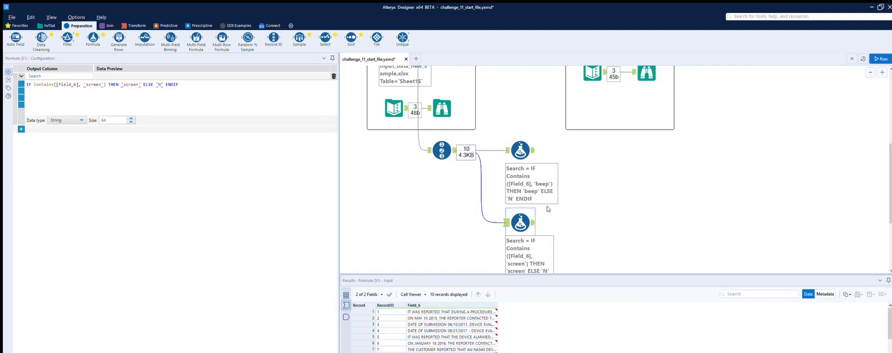
click(533, 214)
scroll(561, 227, down, 1)
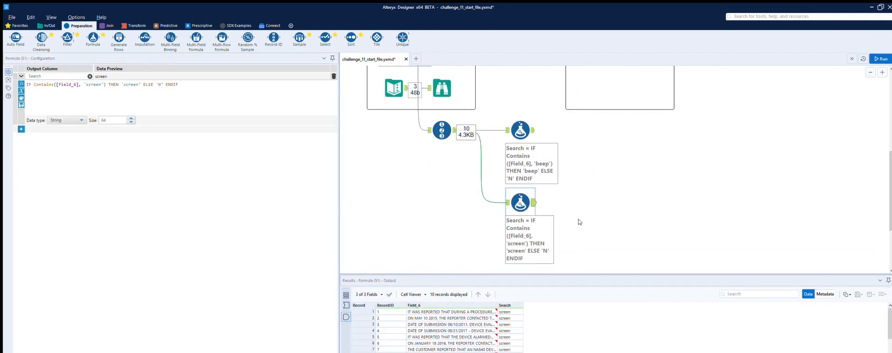
scroll(496, 327, down, 1)
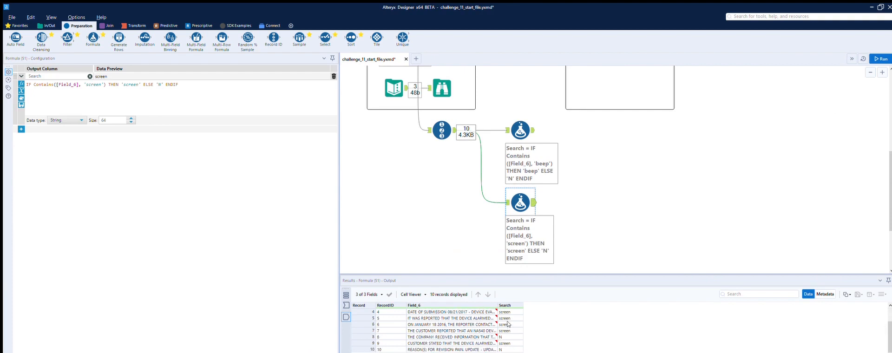
scroll(509, 321, up, 1)
scroll(509, 310, down, 1)
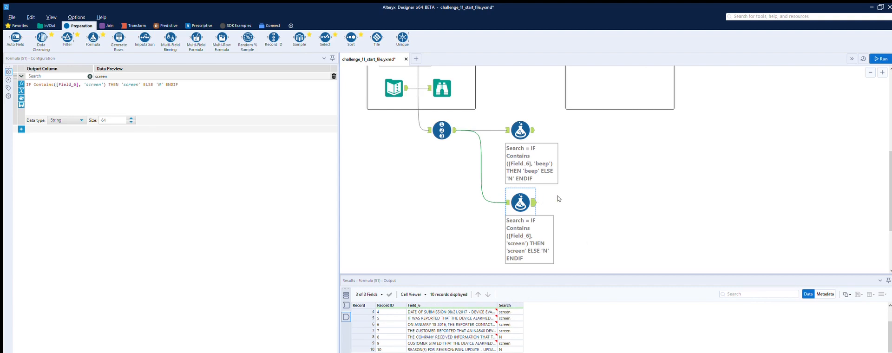
Place a copy of the 'screen' Formula tool below it and feed it from the Record ID tool.
scroll(559, 197, down, 2)
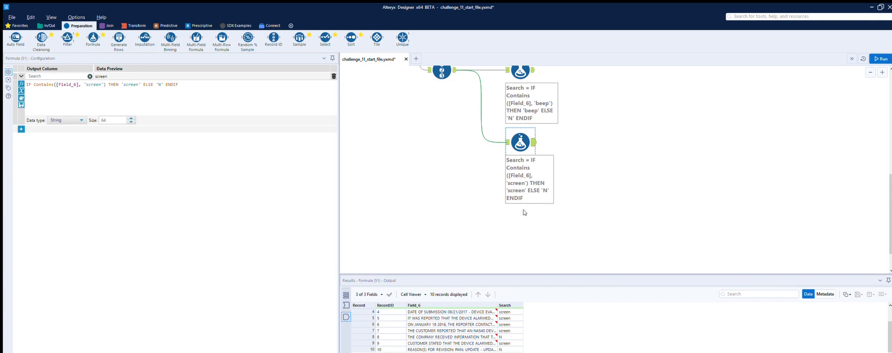
click(532, 213)
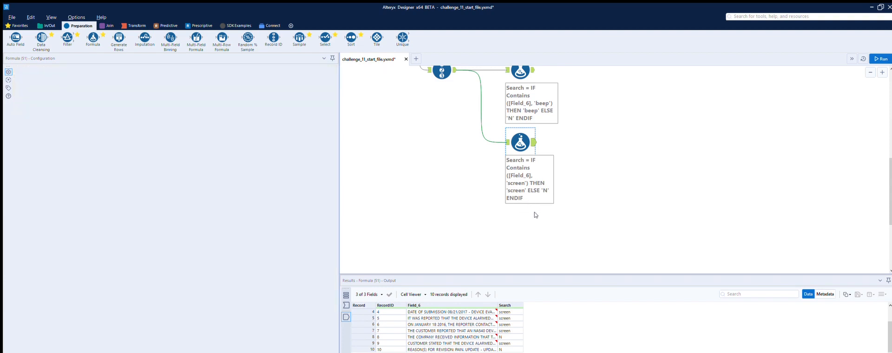
key(ctrl+v)
drag(542, 226, 535, 213)
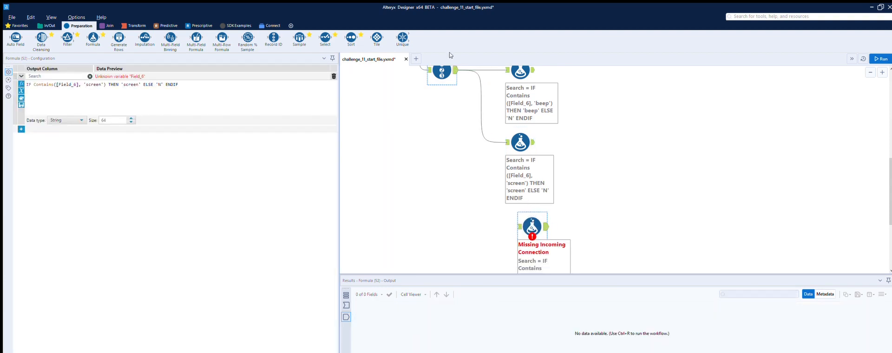
drag(456, 70, 521, 227)
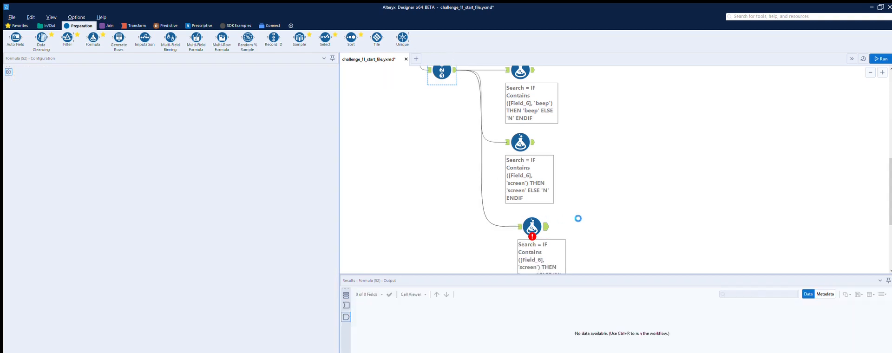
Look up the third search term and replace 'screen' with 'trigger' in both the condition and result of the newest Formula tool.
scroll(536, 209, up, 2)
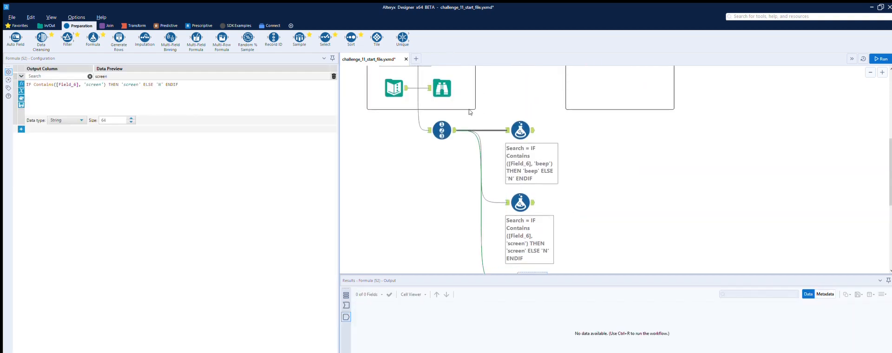
click(441, 88)
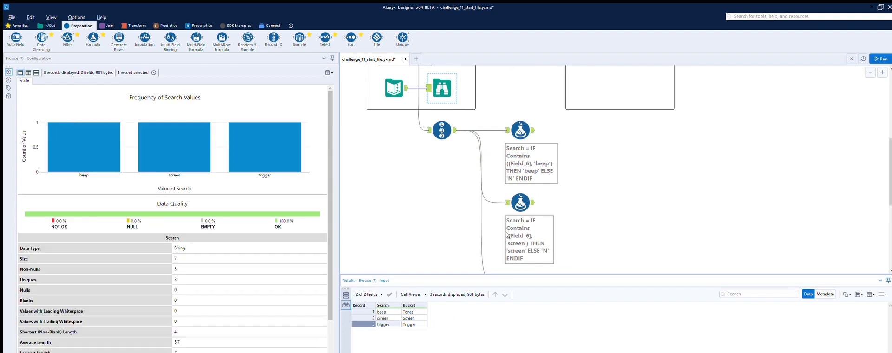
scroll(508, 235, down, 2)
click(532, 227)
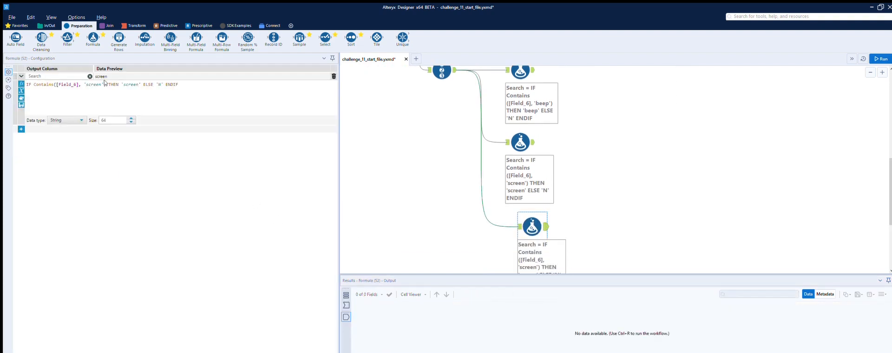
drag(102, 83, 97, 76)
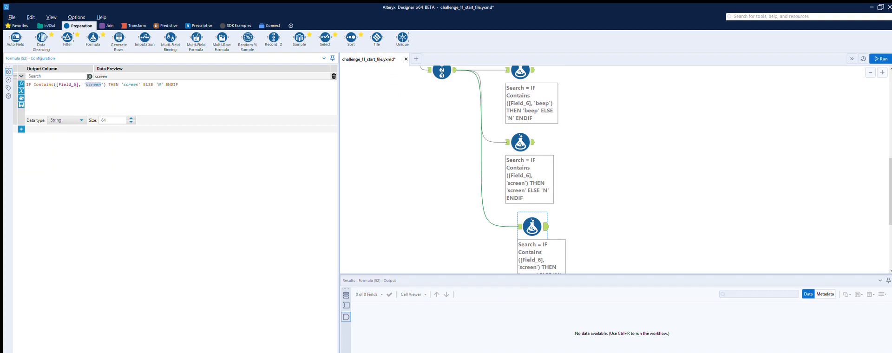
text(trigger') THEN ')
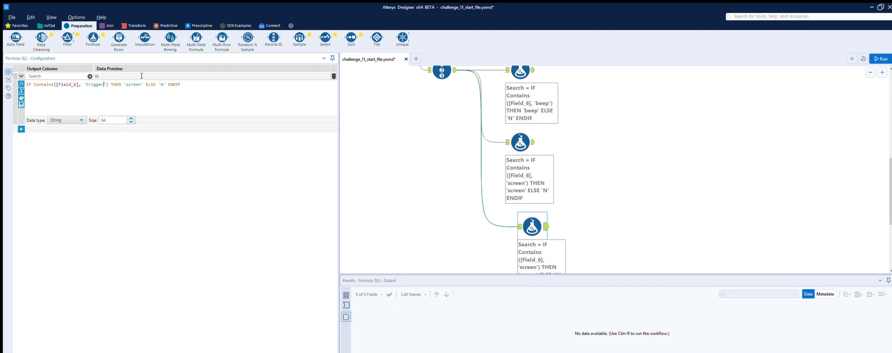
text(trigger)
Run the workflow and review the Search values output by the 'trigger' Formula tool.
click(737, 223)
key(ctrl+r)
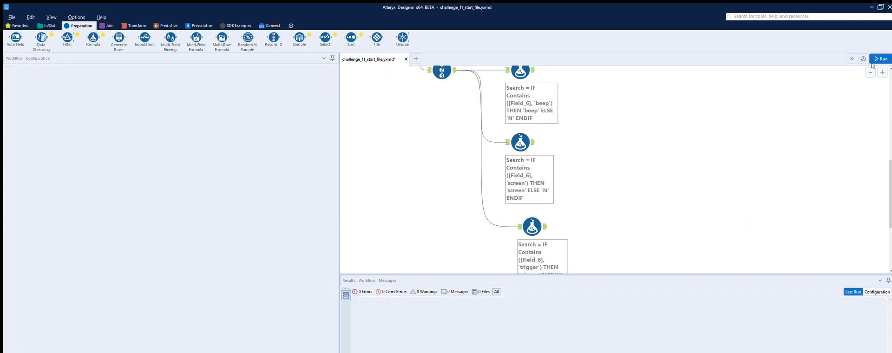
click(534, 225)
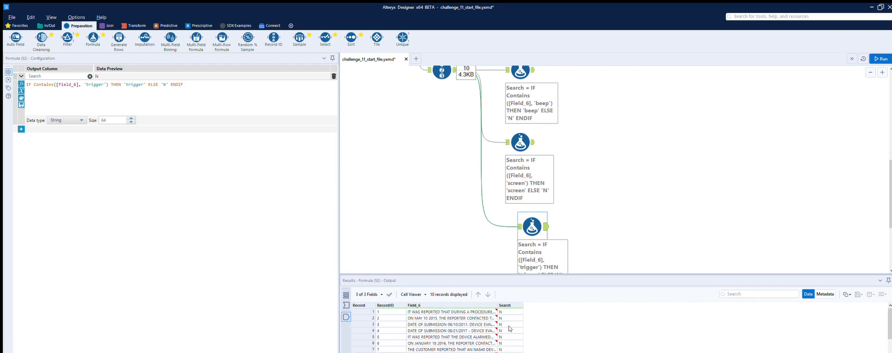
Place a Union tool on the canvas, in line with and to the right of the 'beep' Formula tool.
scroll(645, 179, up, 2)
scroll(645, 179, up, 4)
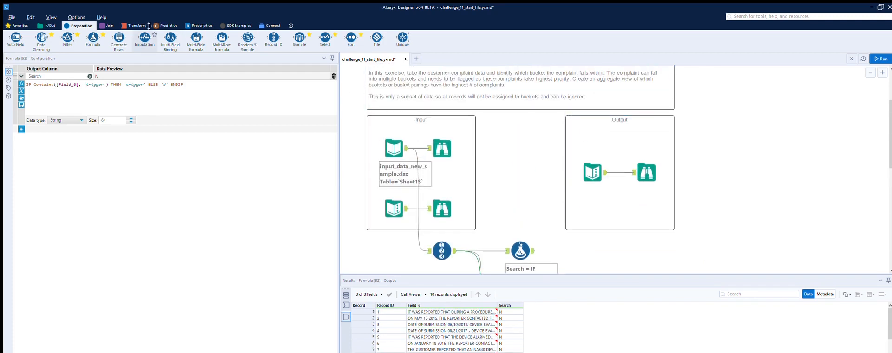
click(107, 26)
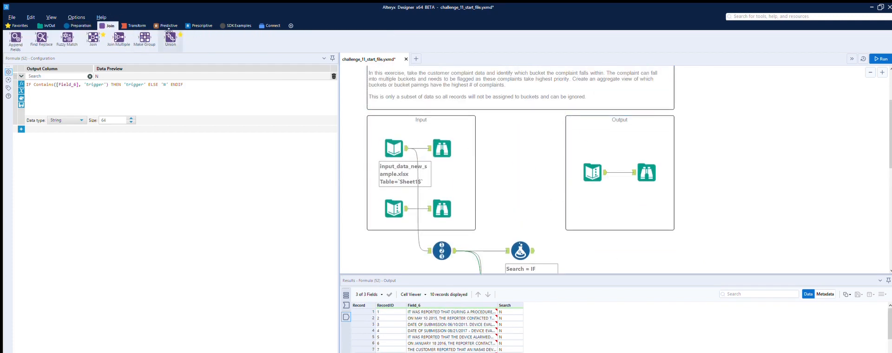
drag(171, 38, 610, 251)
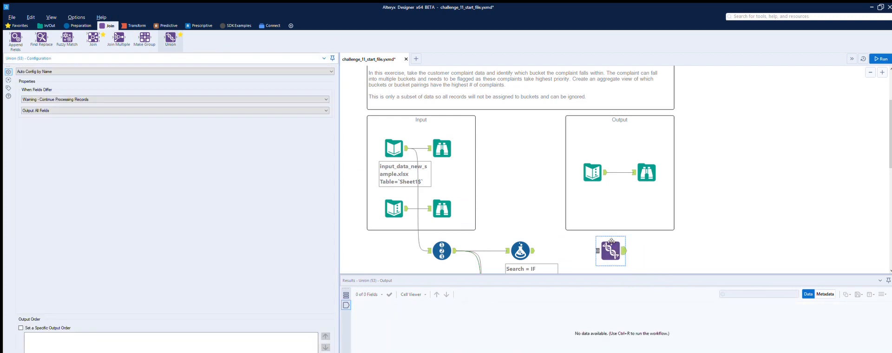
Connect the outputs of the 'beep', 'screen' and 'trigger' Formula tools to the Union tool.
scroll(591, 227, down, 2)
drag(533, 190, 597, 190)
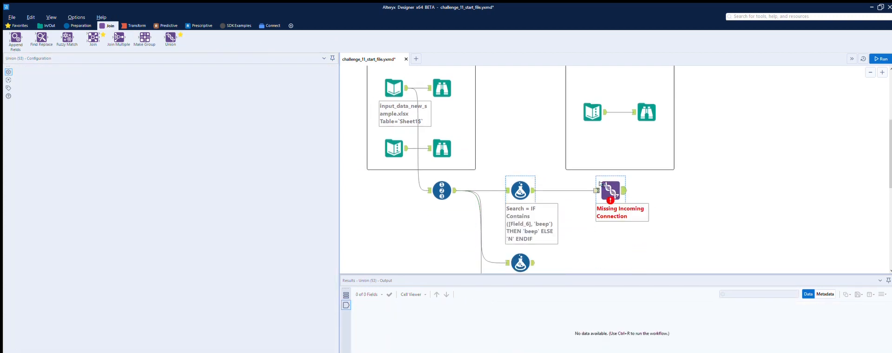
drag(533, 262, 597, 190)
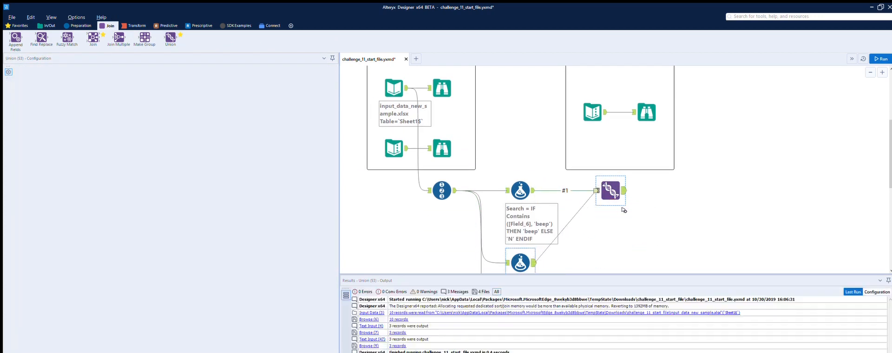
scroll(624, 210, down, 2)
scroll(581, 225, down, 1)
drag(546, 246, 597, 89)
scroll(672, 168, up, 2)
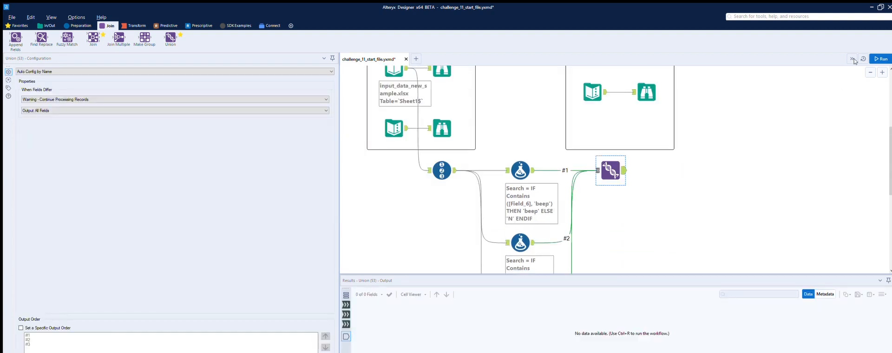
Run the workflow and review the combined records output by the Union tool.
click(883, 59)
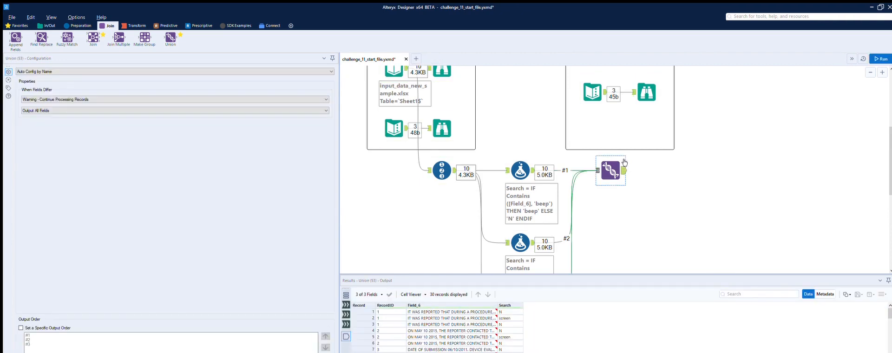
scroll(480, 320, down, 8)
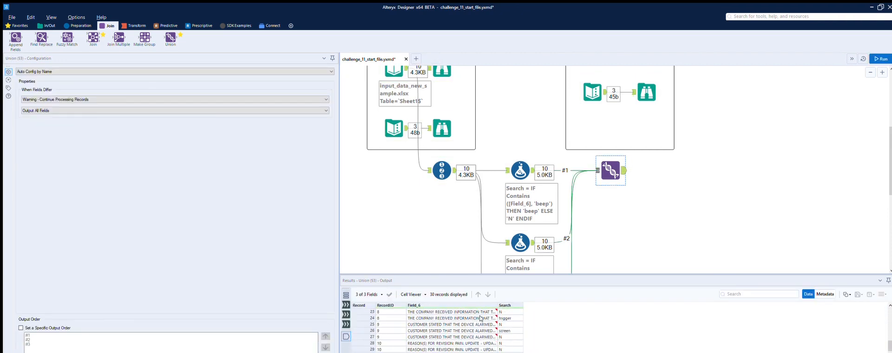
scroll(495, 338, up, 8)
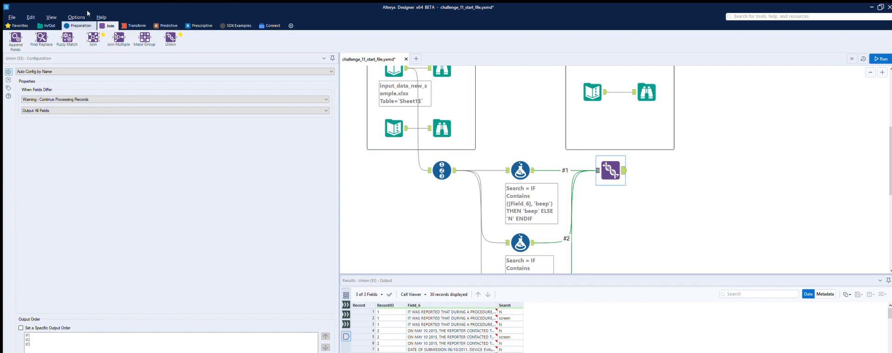
Attach a Filter tool after the Union and set its basic filter to Search does not equal N.
click(80, 26)
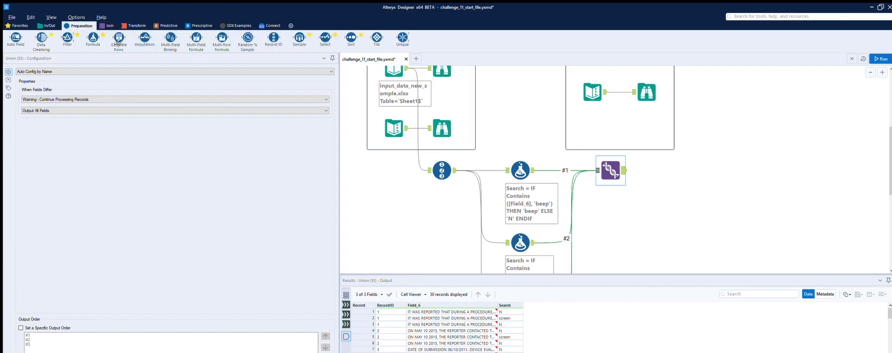
drag(68, 37, 681, 173)
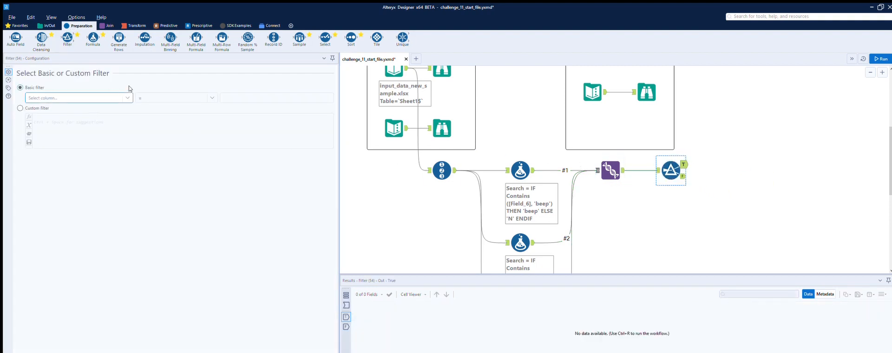
click(125, 96)
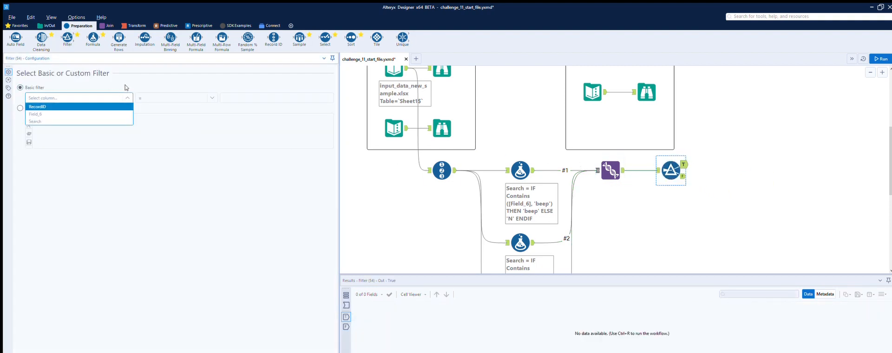
click(51, 121)
click(212, 97)
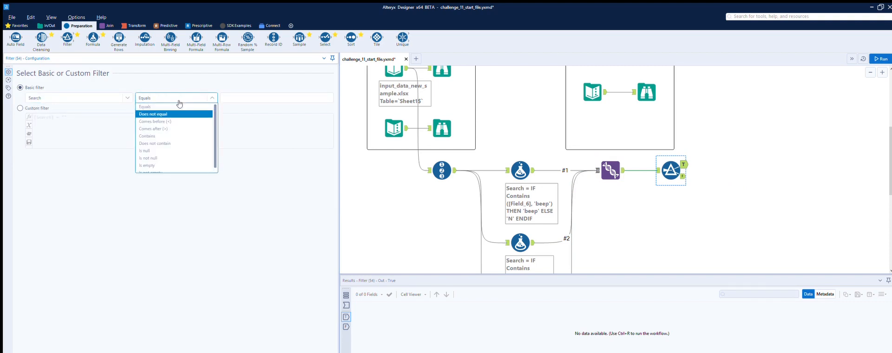
click(179, 114)
click(227, 89)
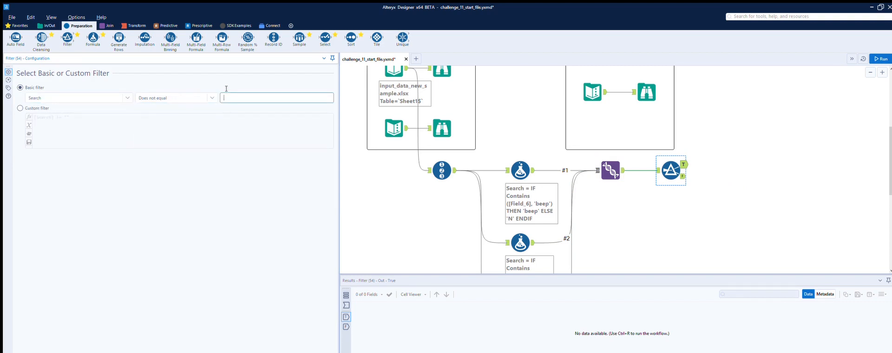
text(N)
Compare the Search values output by the 'beep' Formula tool and the Union tool.
click(520, 164)
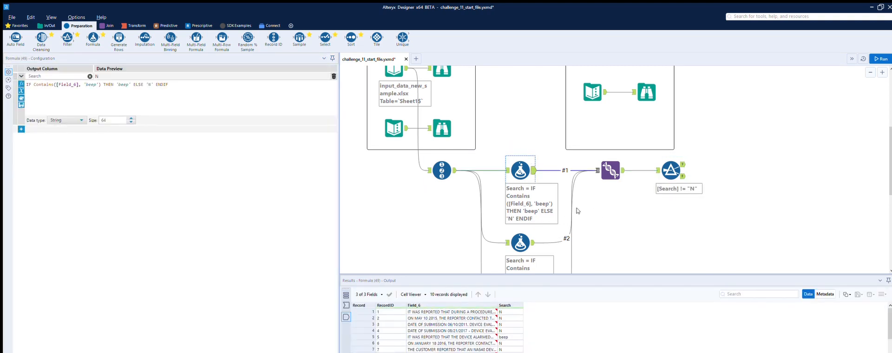
click(621, 166)
scroll(508, 313, down, 7)
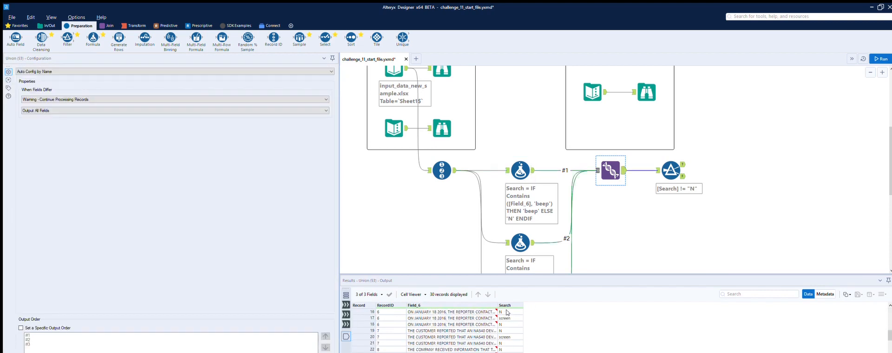
scroll(508, 313, up, 2)
scroll(693, 222, up, 3)
scroll(714, 209, down, 3)
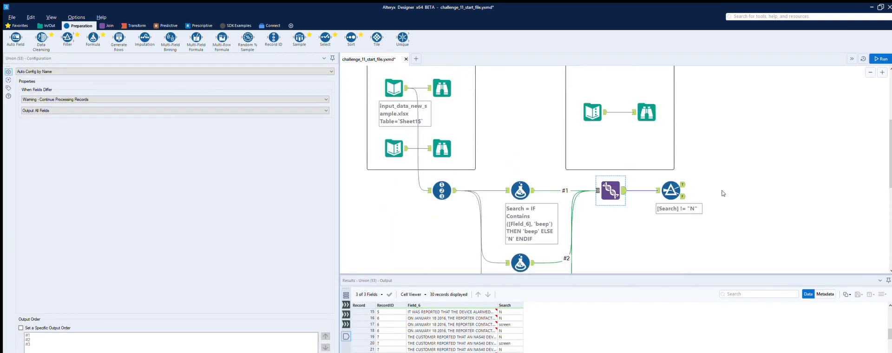
Run the workflow and review the record IDs and search terms in the Filter's True output.
click(881, 58)
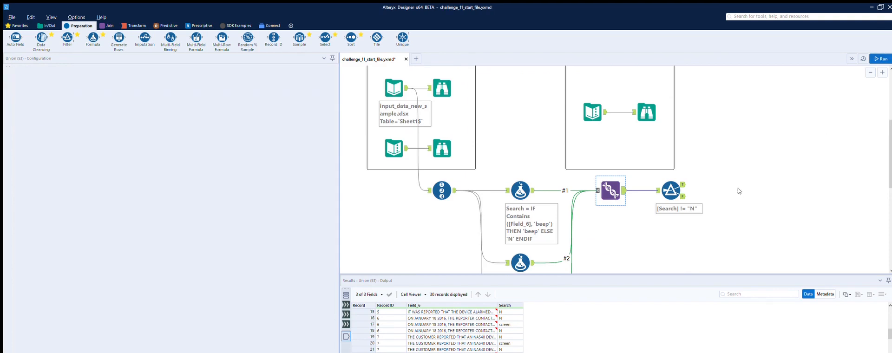
click(680, 183)
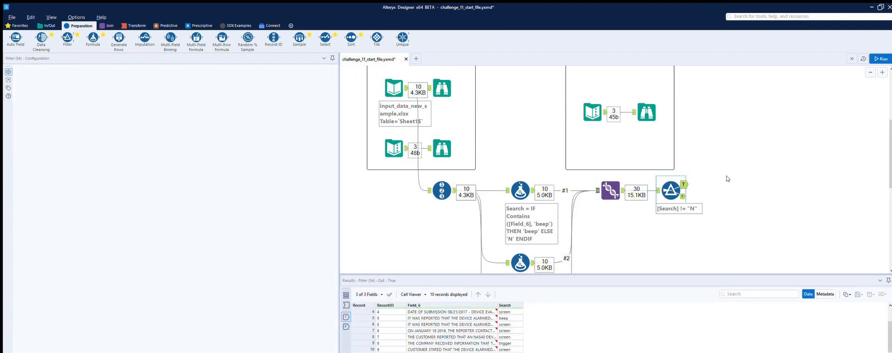
scroll(432, 316, up, 1)
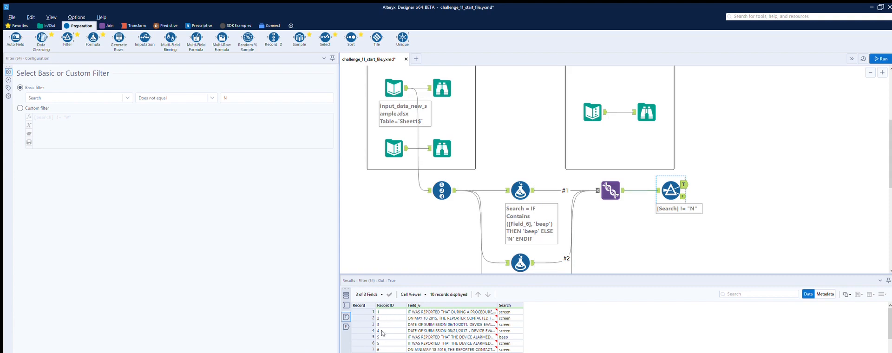
scroll(382, 335, down, 1)
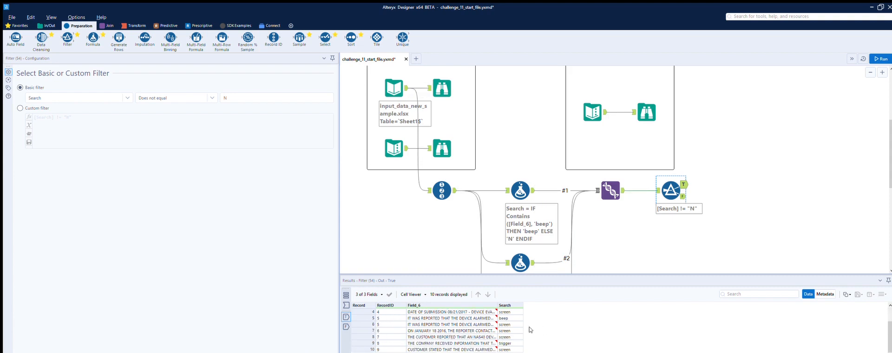
scroll(529, 330, up, 1)
Attach a Summarize tool to the Filter's True output and group by RecordID.
scroll(512, 186, up, 3)
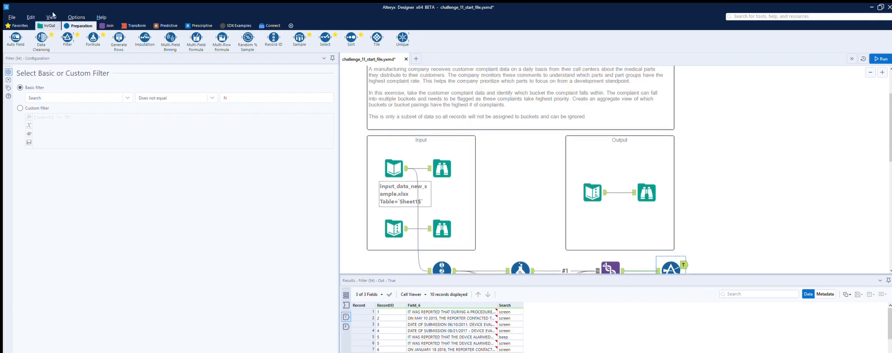
click(134, 25)
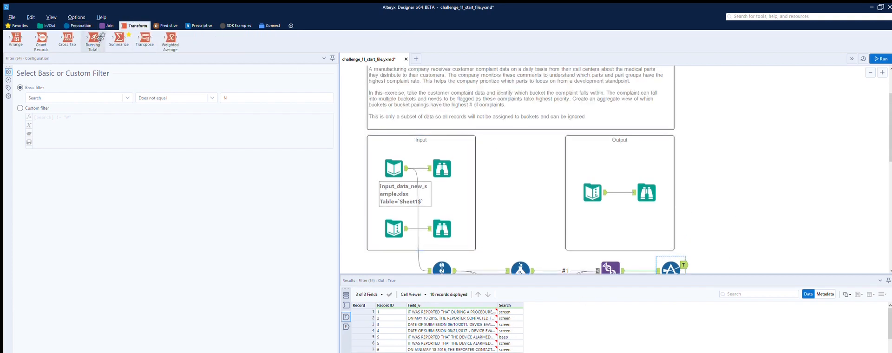
drag(119, 39, 726, 255)
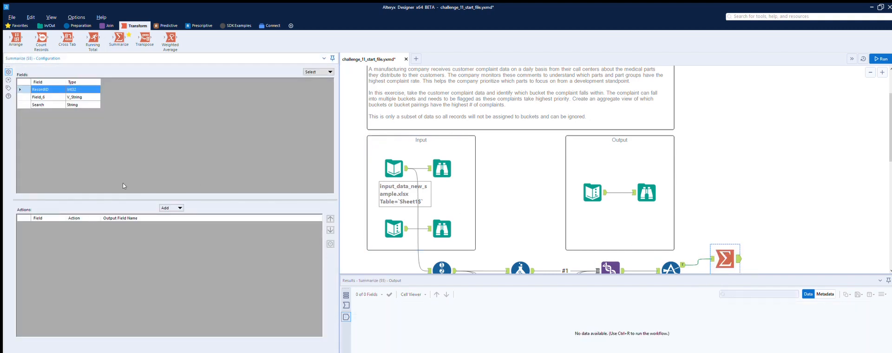
click(187, 207)
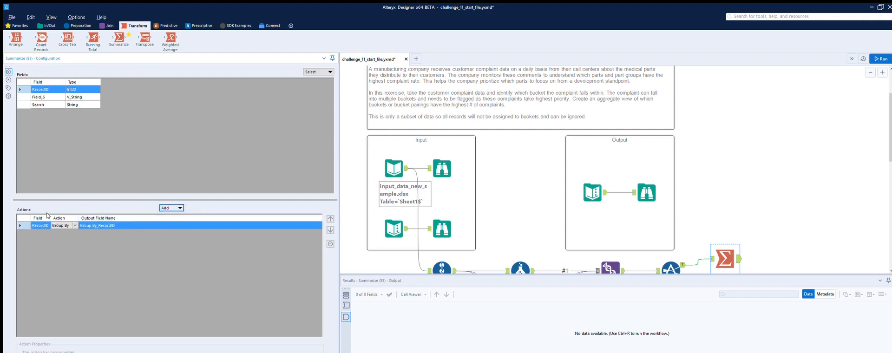
click(44, 104)
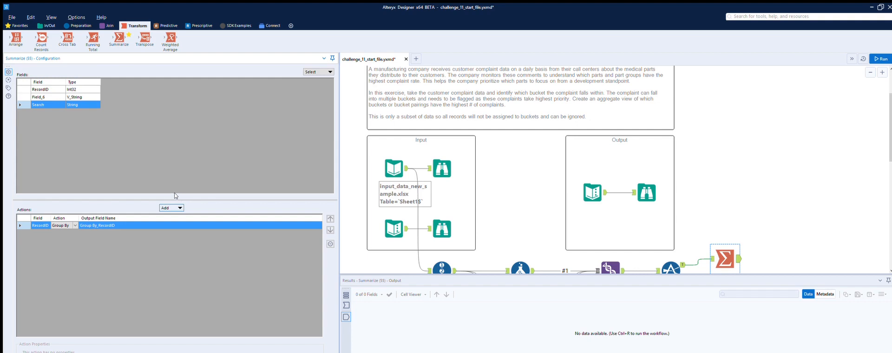
Examine the Search and Bucket pairs in the second input's Browse and Text Input tools.
click(451, 216)
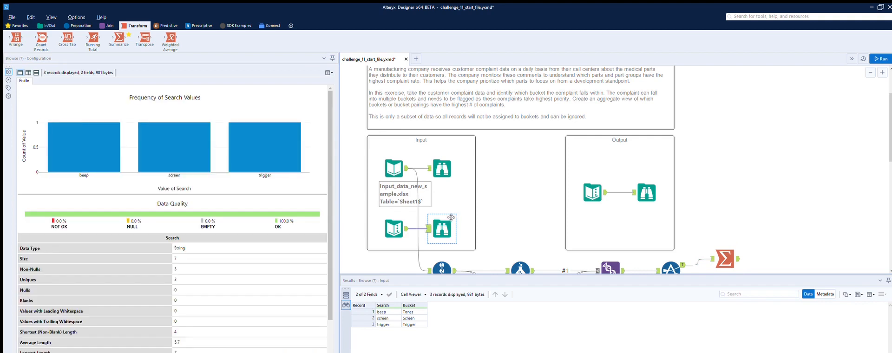
scroll(483, 199, down, 1)
click(394, 209)
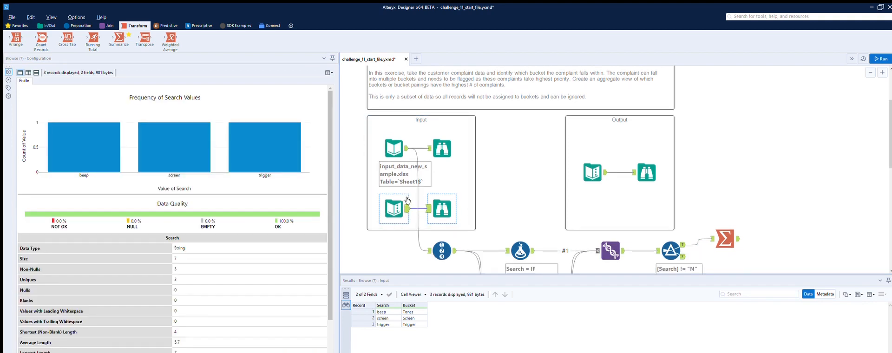
scroll(507, 179, down, 1)
scroll(507, 180, down, 1)
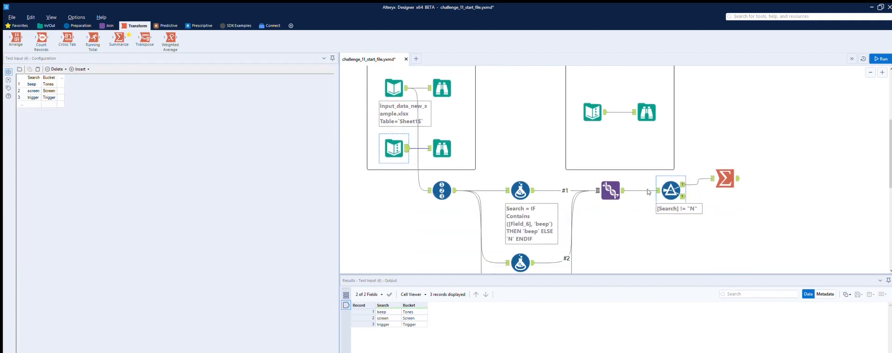
Move the Summarize tool farther along the canvas and insert a Join tool between it and the Filter's True output.
drag(653, 174, 681, 160)
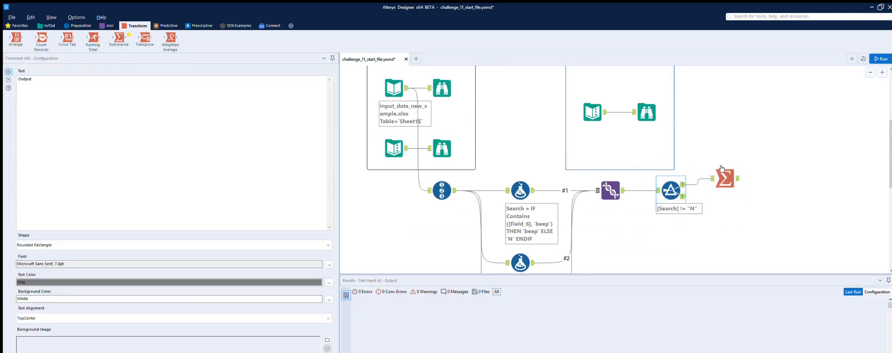
drag(732, 172, 792, 172)
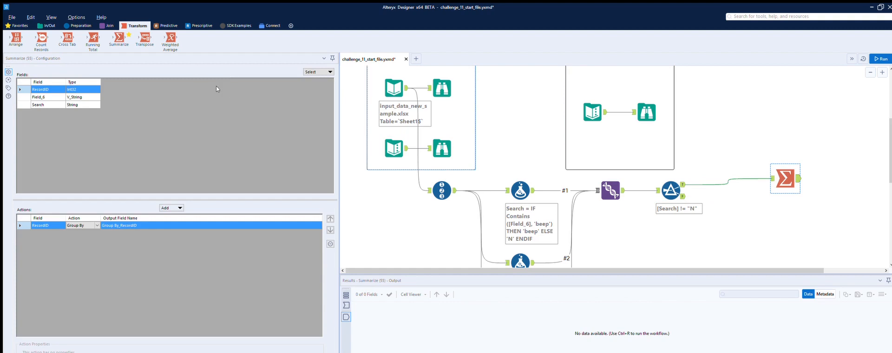
click(108, 25)
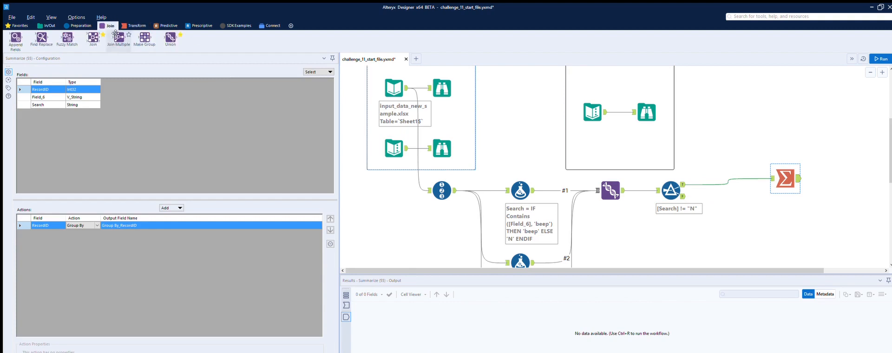
drag(93, 36, 728, 166)
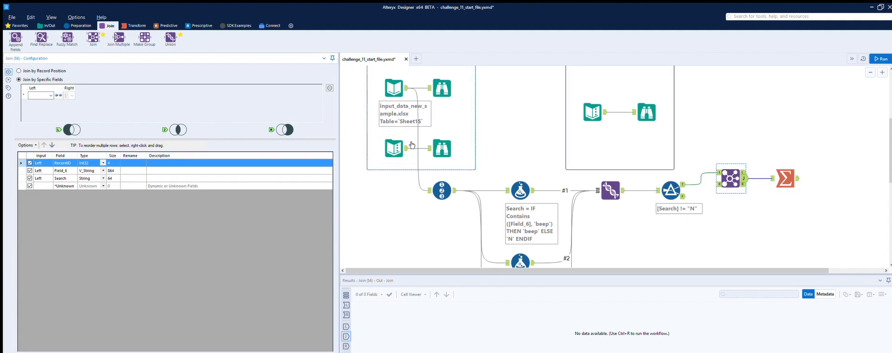
Connect the bucket lookup Text Input to the Join's right input and join both inputs on Search.
drag(407, 148, 718, 184)
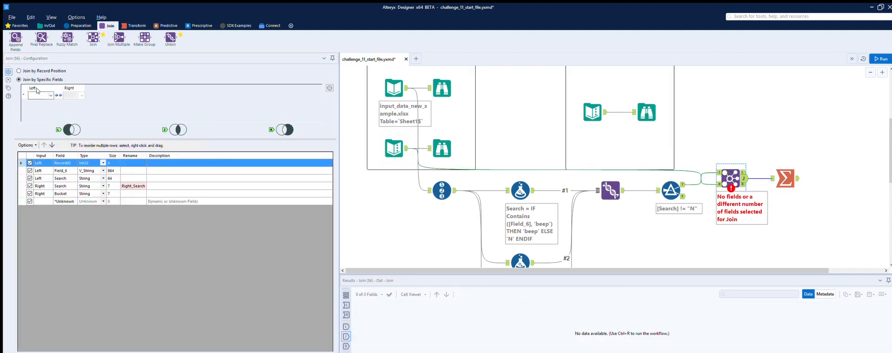
click(51, 95)
click(39, 104)
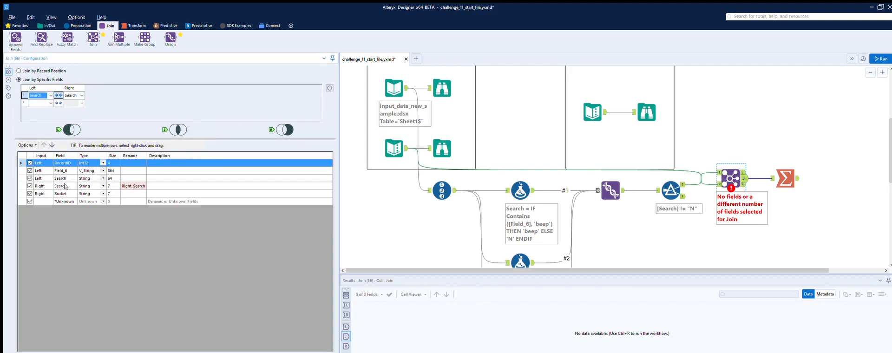
Run the workflow and compare the Join's matched records and buckets with the expected output.
click(879, 58)
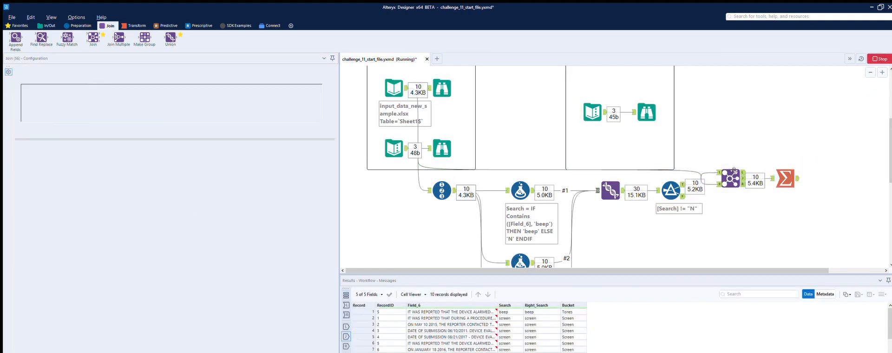
click(785, 176)
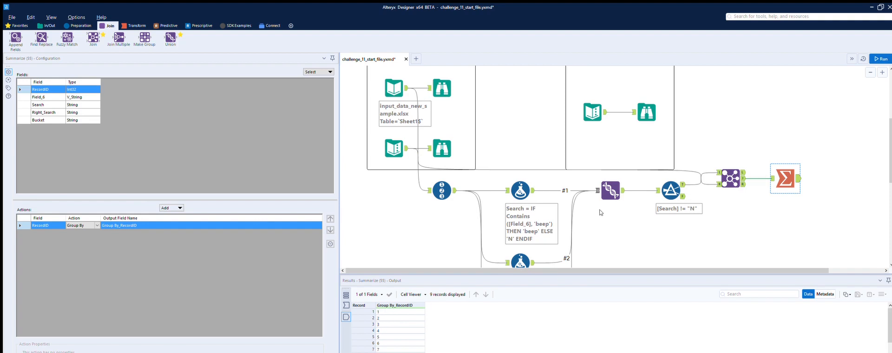
click(730, 179)
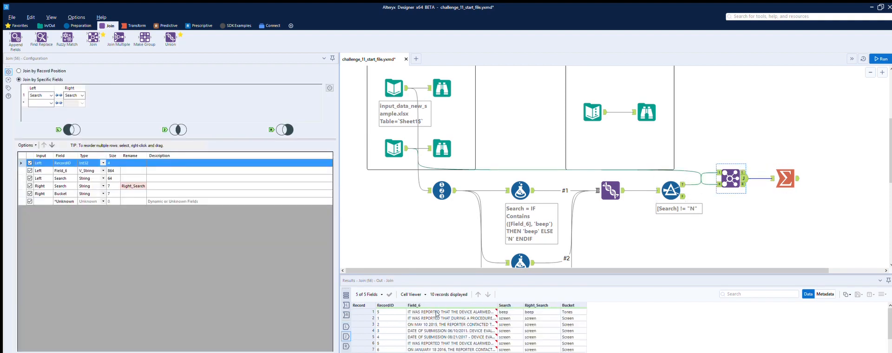
scroll(436, 314, down, 1)
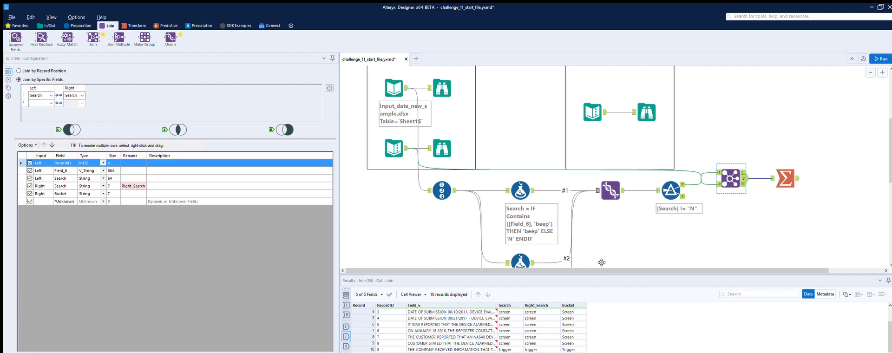
click(647, 112)
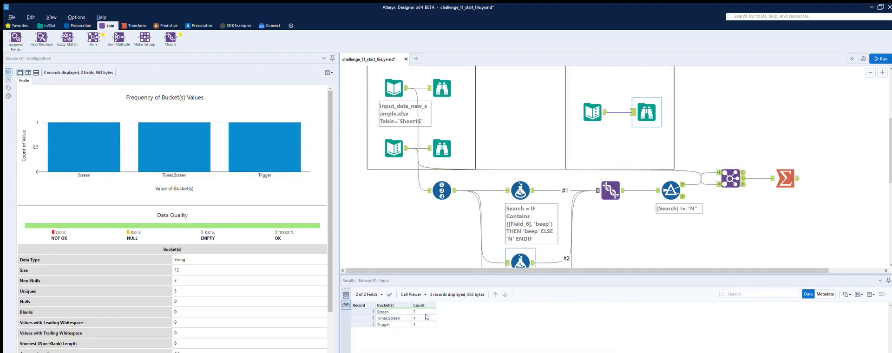
Review the Summarize tool's record IDs and add a Concatenate action for the Bucket field.
click(786, 178)
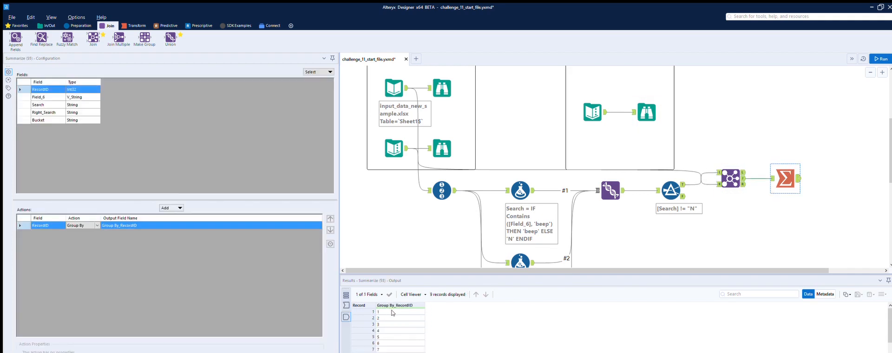
scroll(392, 313, down, 1)
scroll(392, 312, up, 1)
click(50, 121)
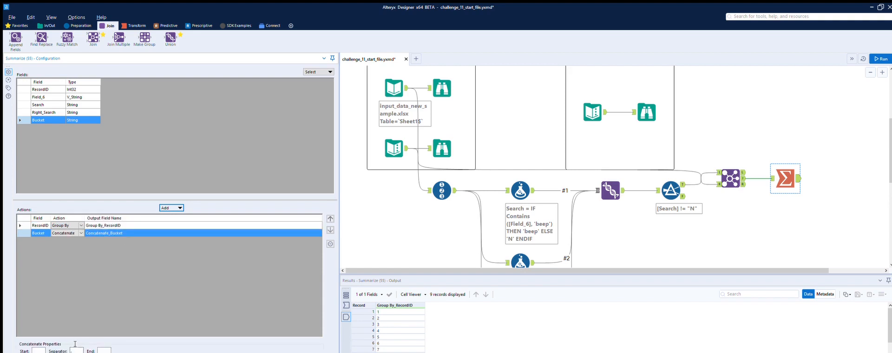
Check the expected output's columns and add a Count of RecordID to the Summarize tool.
click(646, 113)
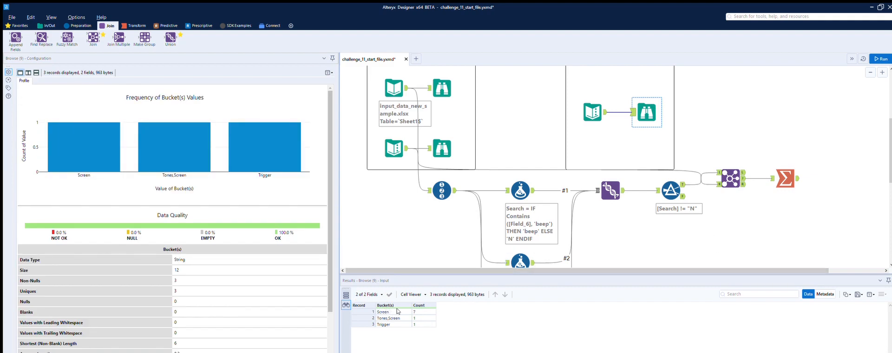
click(793, 186)
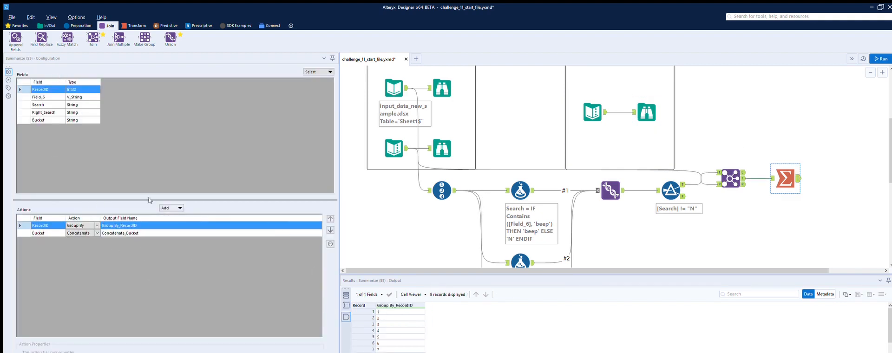
click(174, 208)
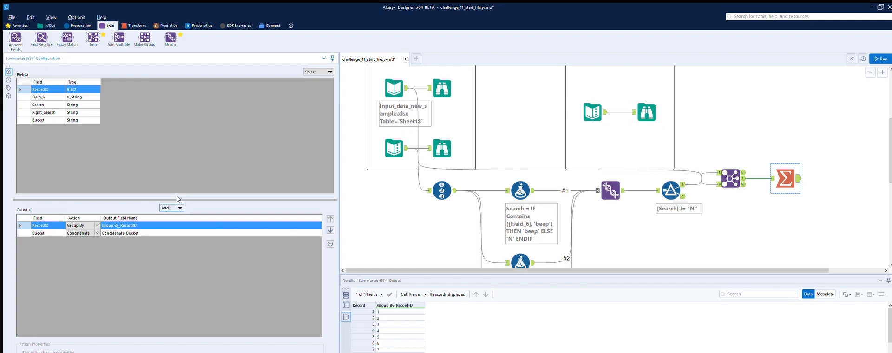
click(182, 221)
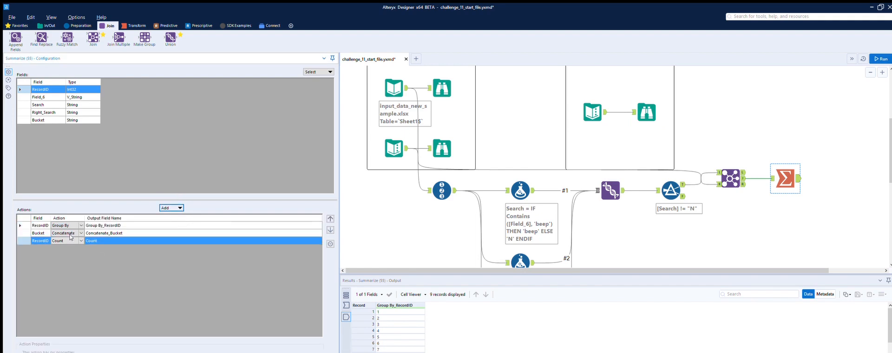
Run the workflow to review each record's concatenated buckets, and remove the RecordID count from the Summarize tool.
click(879, 58)
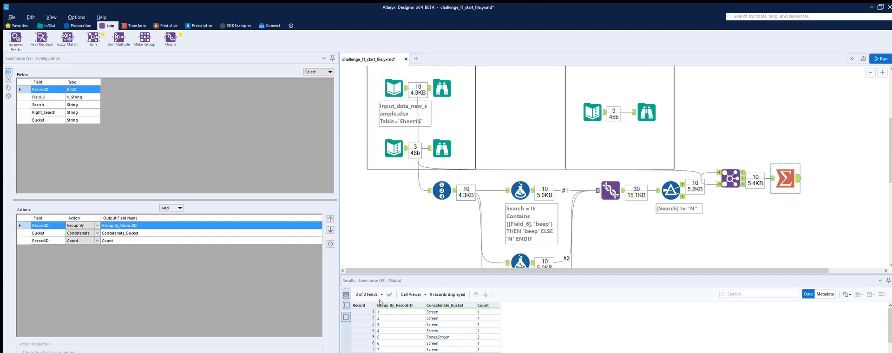
scroll(399, 305, down, 1)
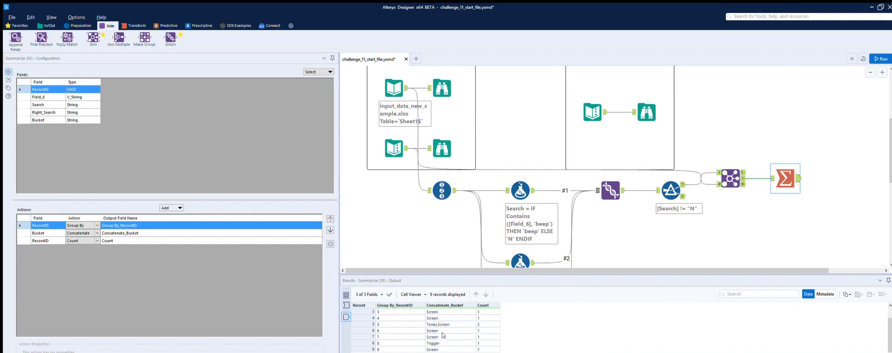
scroll(448, 317, up, 1)
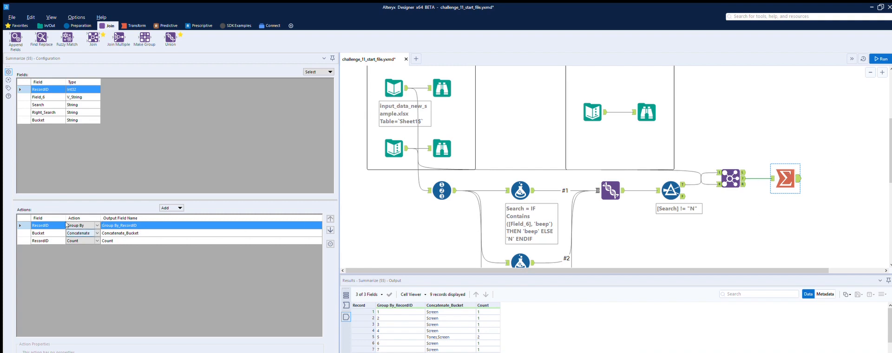
click(34, 228)
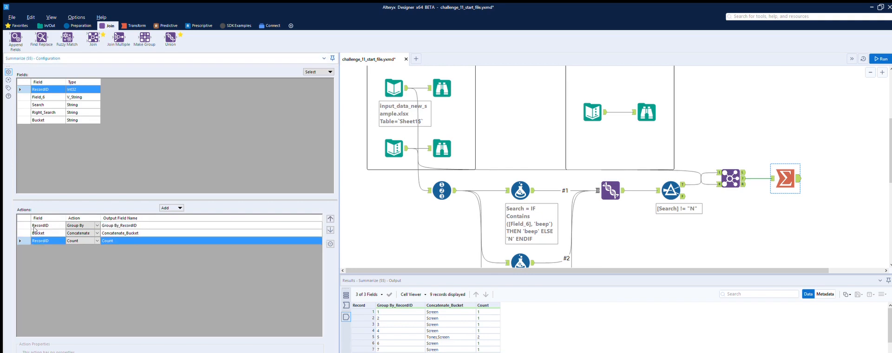
click(331, 243)
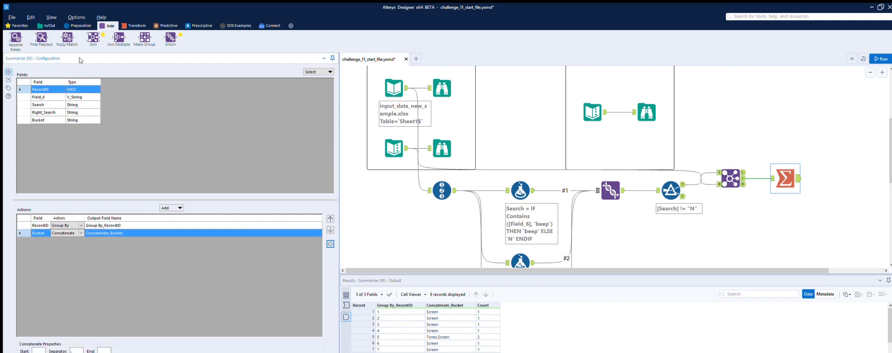
Attach a second Summarize tool to the output of the first Summarize tool.
click(134, 26)
drag(120, 30, 852, 168)
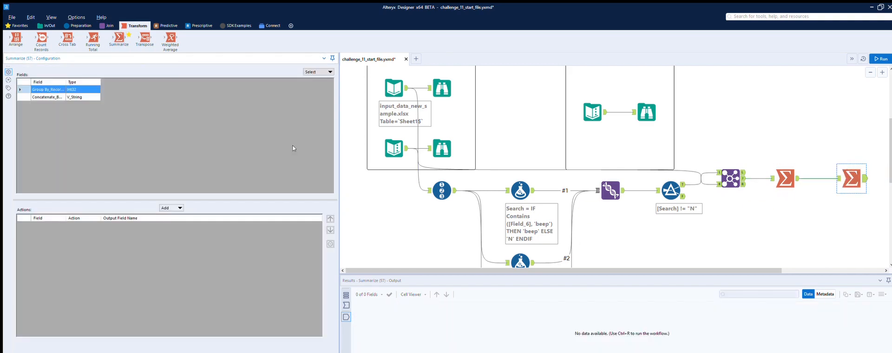
click(177, 208)
click(177, 217)
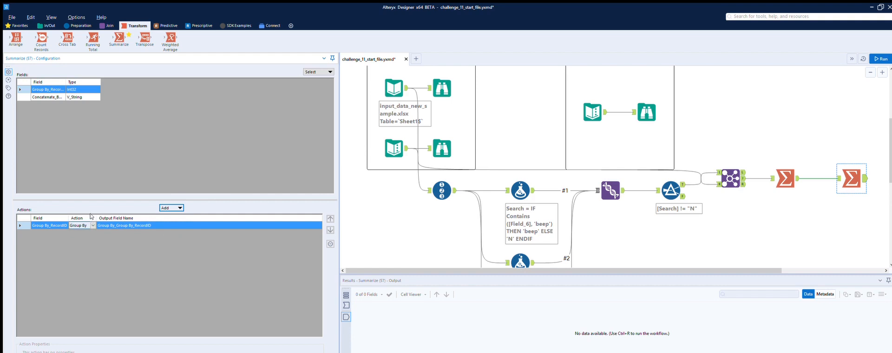
click(330, 244)
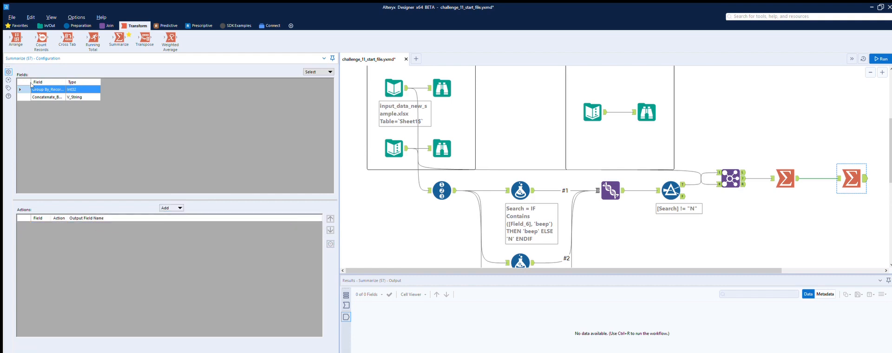
Group the second Summarize tool by Concatenate_Bucket and add a Count of Group By_RecordID.
click(38, 97)
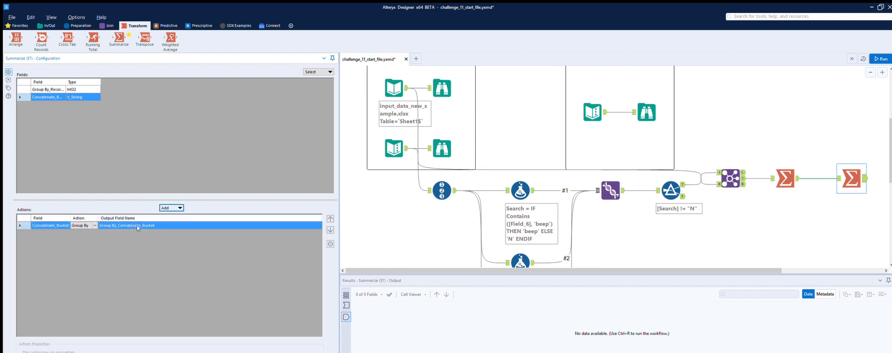
click(46, 89)
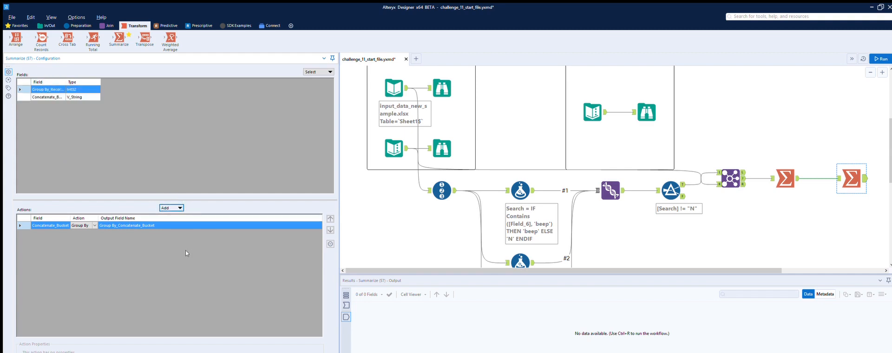
click(184, 228)
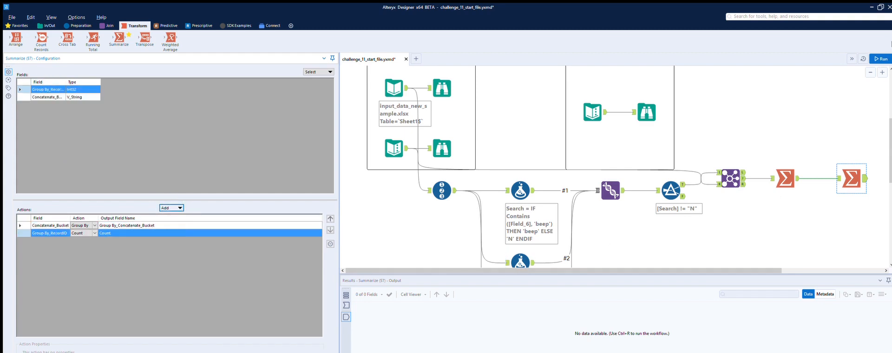
Run the workflow and compare the complaint counts per bucket pairing with the expected output.
click(881, 59)
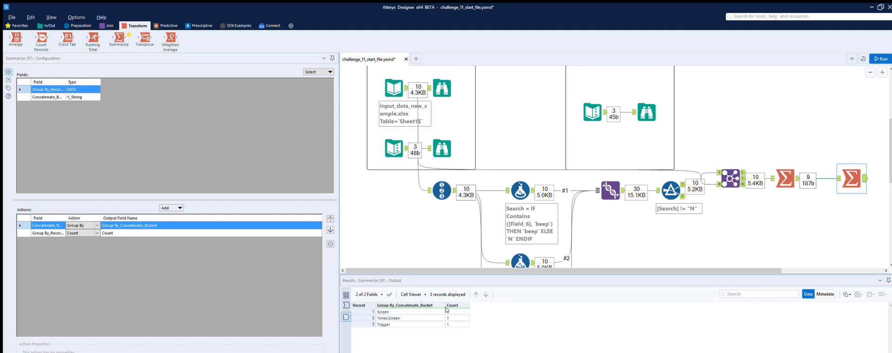
click(647, 112)
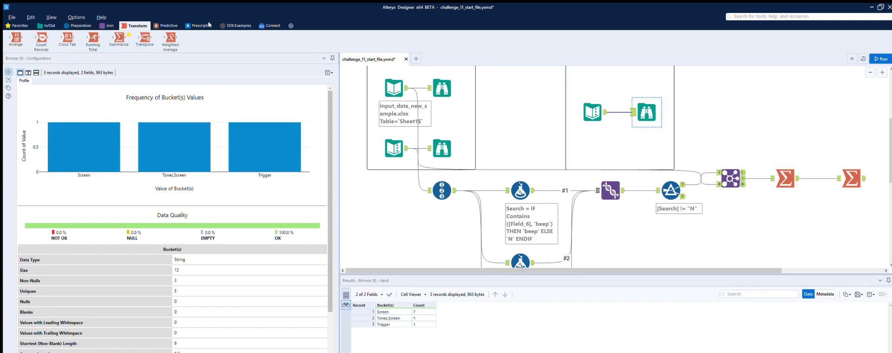
Attach a Select tool to the second Summarize tool's output and rename the Group By_Concatenate_Bucket field to Bucket(s).
click(78, 25)
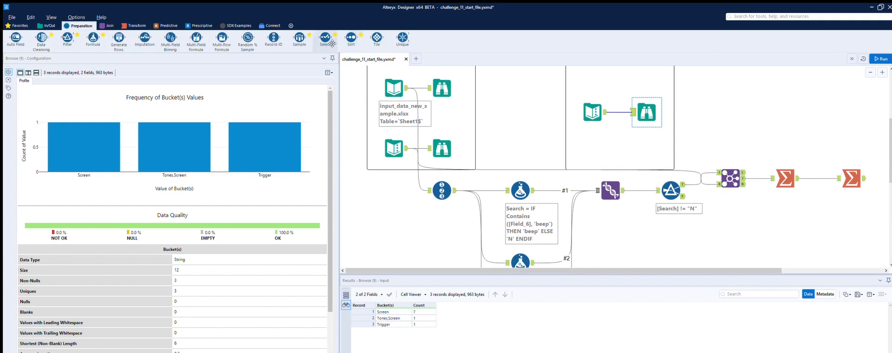
drag(332, 43, 888, 178)
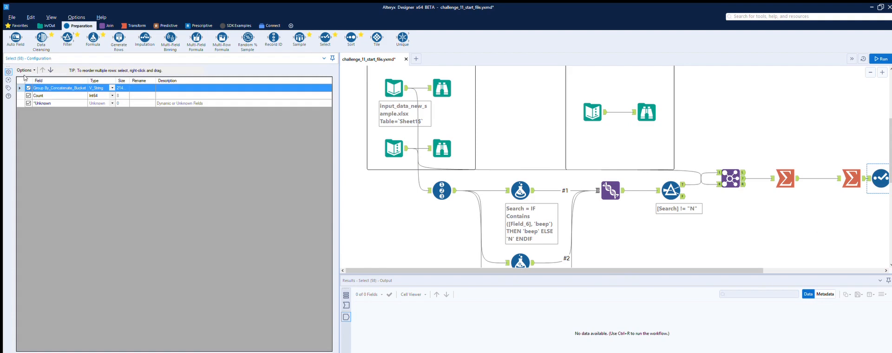
click(139, 87)
key(Return)
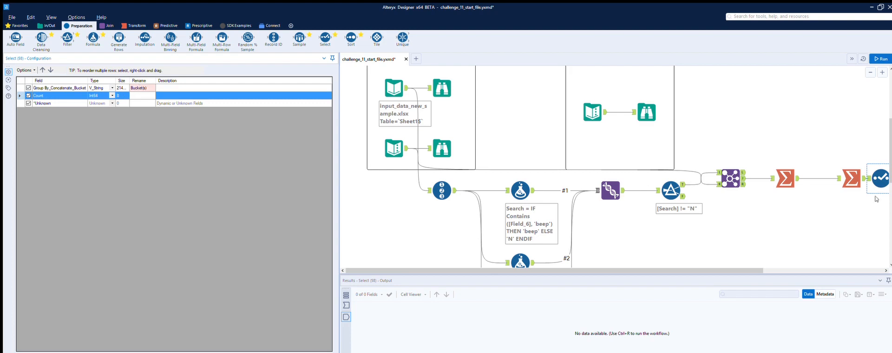
Attach a Browse tool to the Select tool's output and run the workflow.
scroll(810, 258, right, 3)
scroll(810, 258, right, 6)
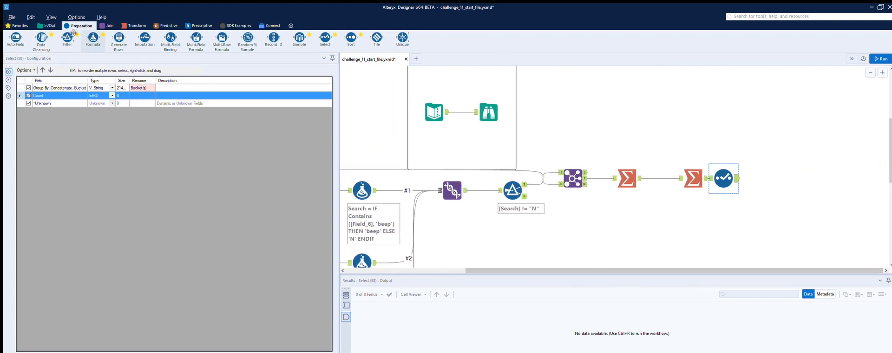
click(48, 25)
drag(45, 34, 785, 177)
key(ctrl+r)
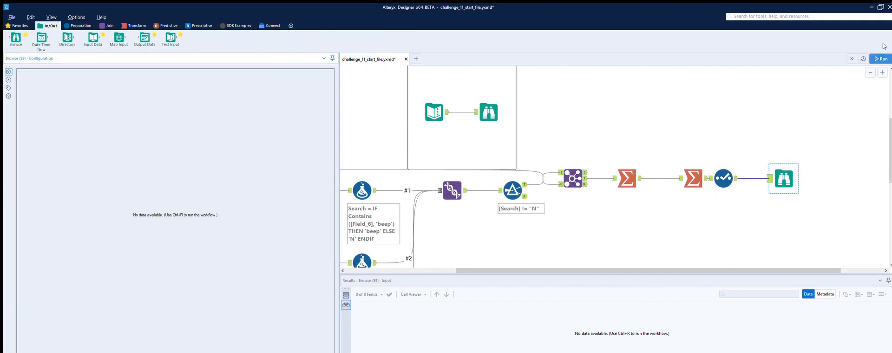
Compare the new Browse tool's bucket counts with the expected output.
click(788, 175)
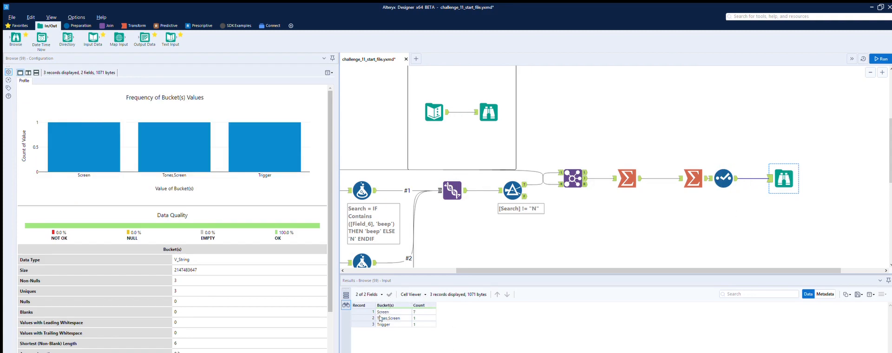
click(496, 112)
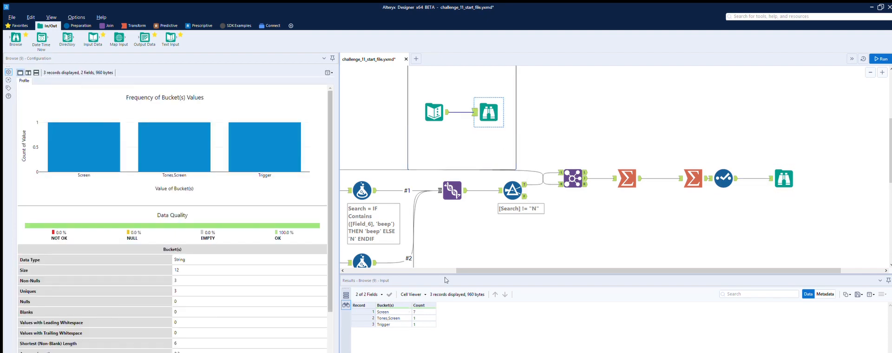
click(791, 177)
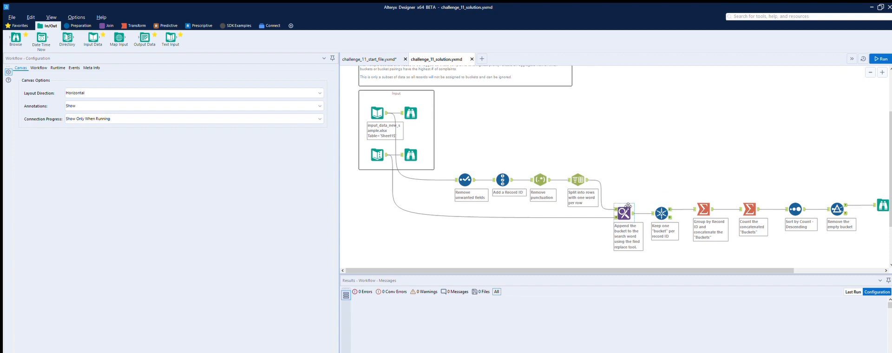
Run the challenge_11_solution.yxmd workflow and inspect the complaint records in the upper input's Browse tool.
click(470, 171)
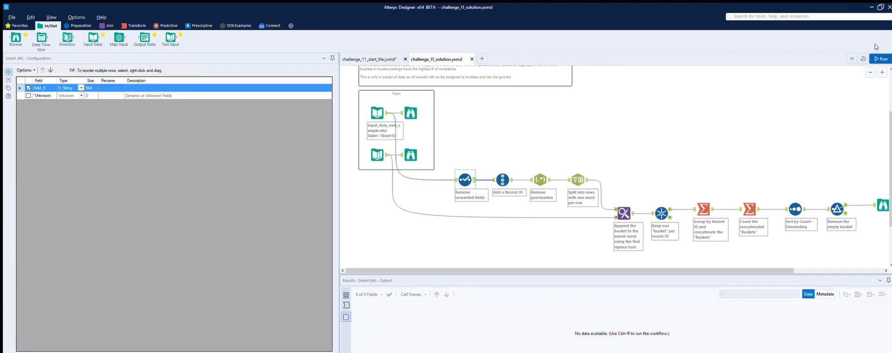
click(881, 59)
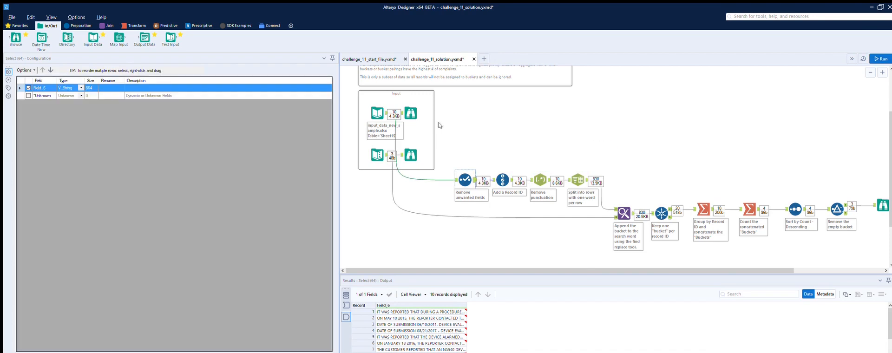
click(414, 108)
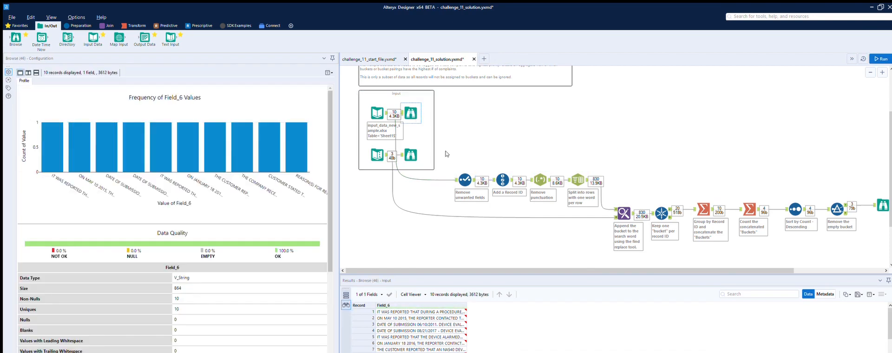
Review the solution's Select, Record ID and RegEx tools to see how the complaint text is prepared.
click(468, 171)
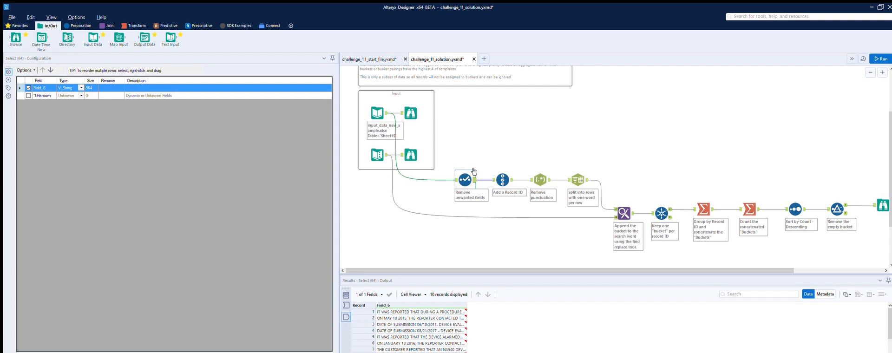
click(509, 169)
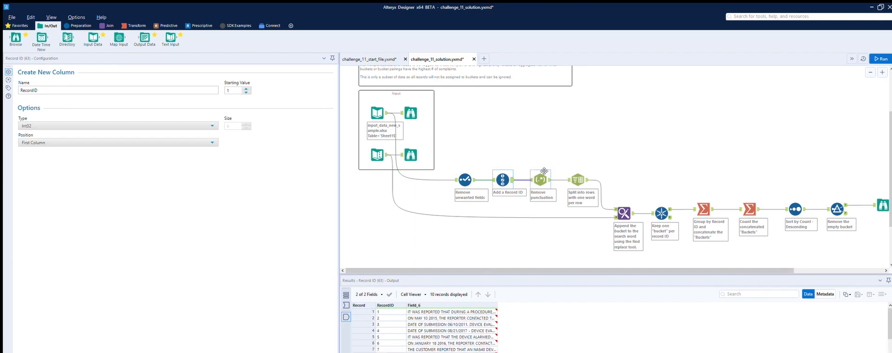
click(544, 171)
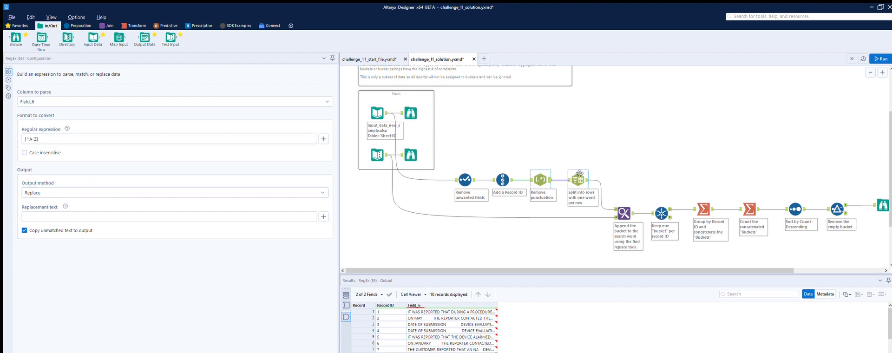
Examine the Text To Columns tool's split-to-rows settings and compare its incoming complaint text with its output rows.
click(580, 173)
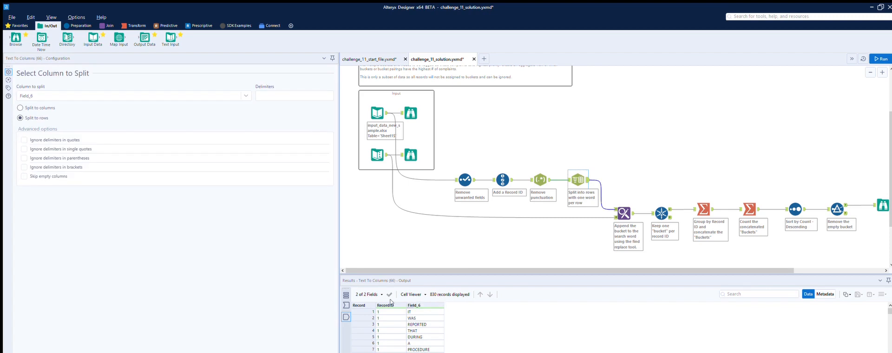
scroll(421, 312, down, 4)
scroll(422, 313, down, 3)
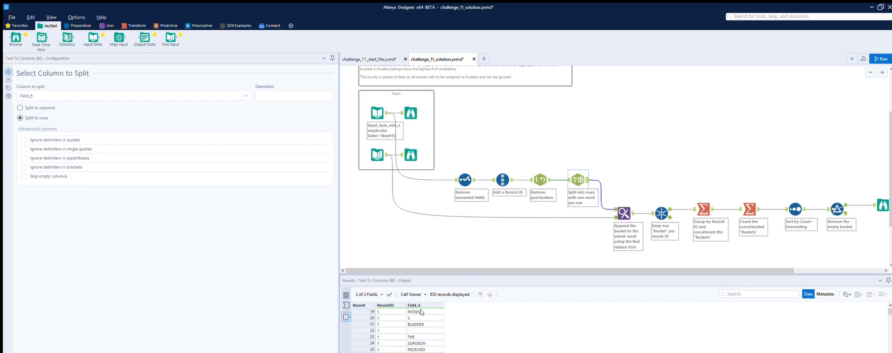
scroll(422, 312, down, 9)
scroll(421, 311, down, 5)
click(568, 177)
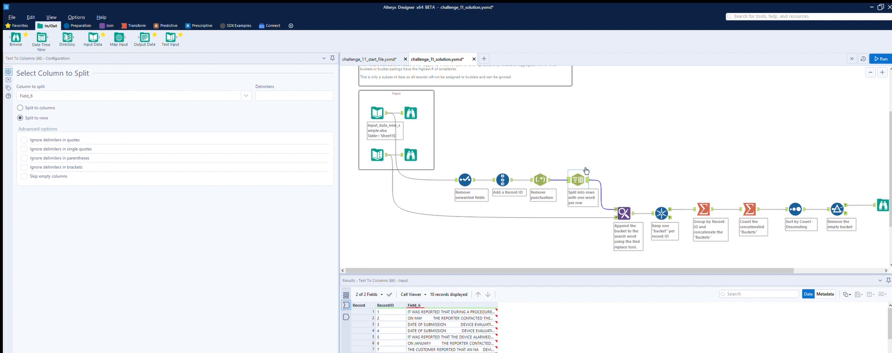
click(587, 171)
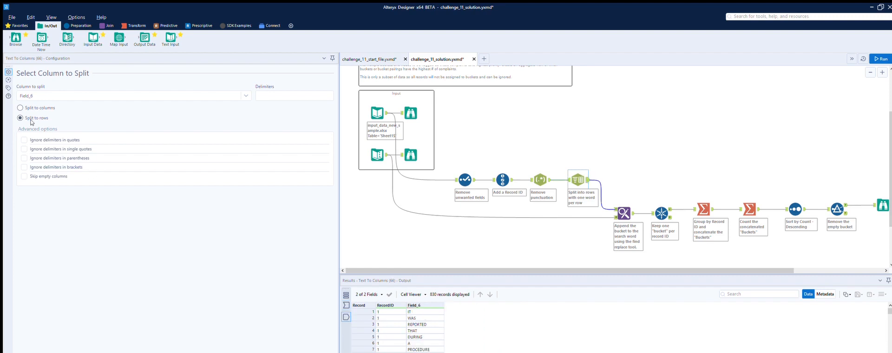
Examine the Find Replace tool's settings and check the Bucket values appended to the word rows.
click(624, 205)
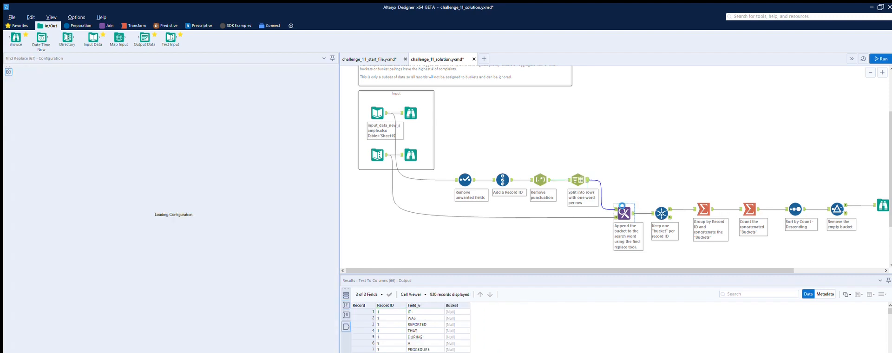
scroll(457, 303, down, 12)
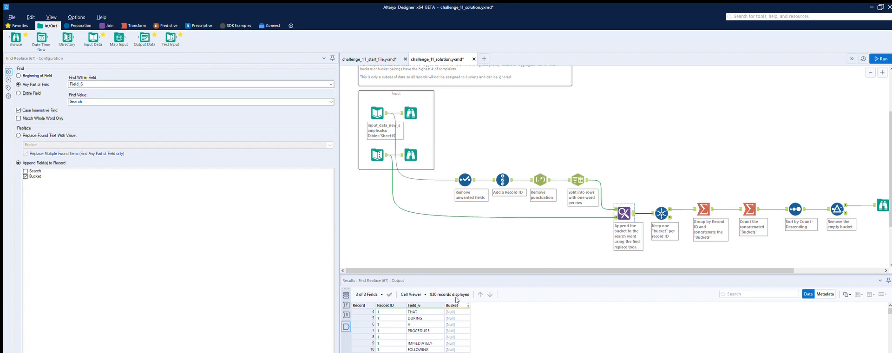
scroll(457, 302, up, 3)
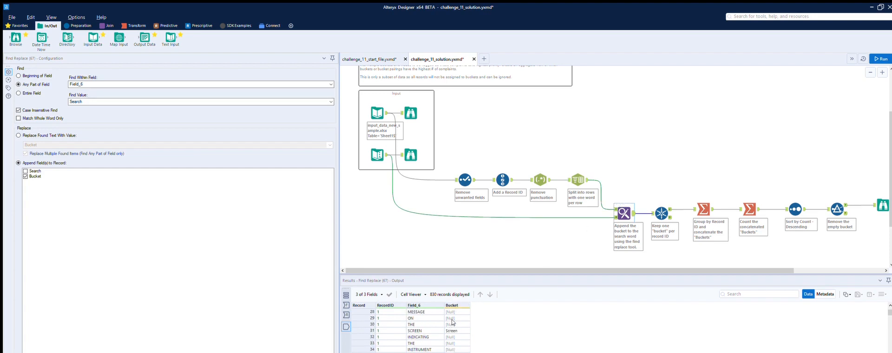
scroll(455, 320, down, 20)
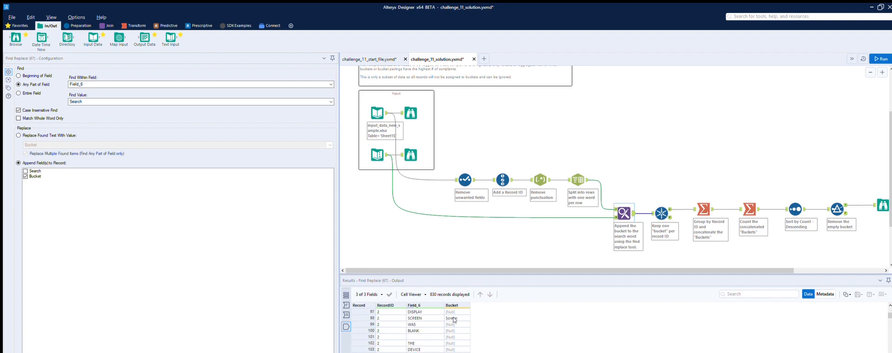
Review the Unique tool's selected columns and how the two Summarize tools concatenate and count the buckets.
click(662, 204)
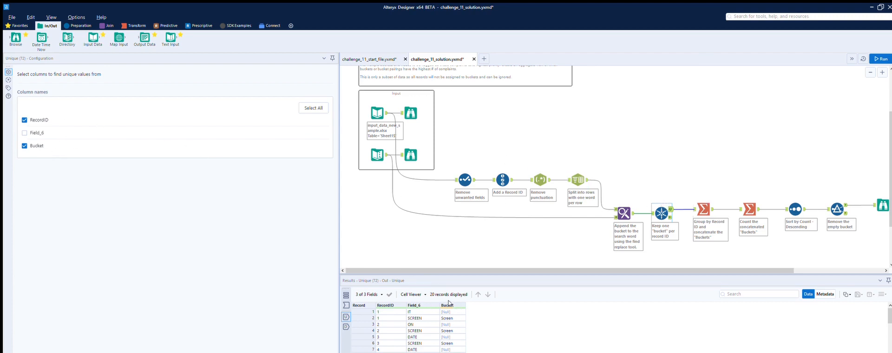
click(704, 199)
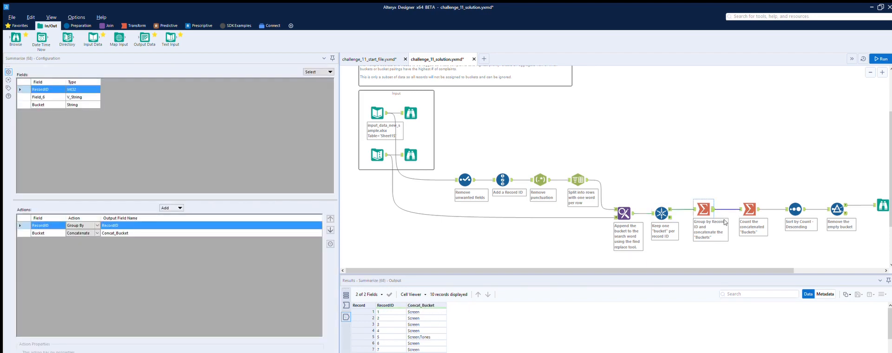
click(750, 206)
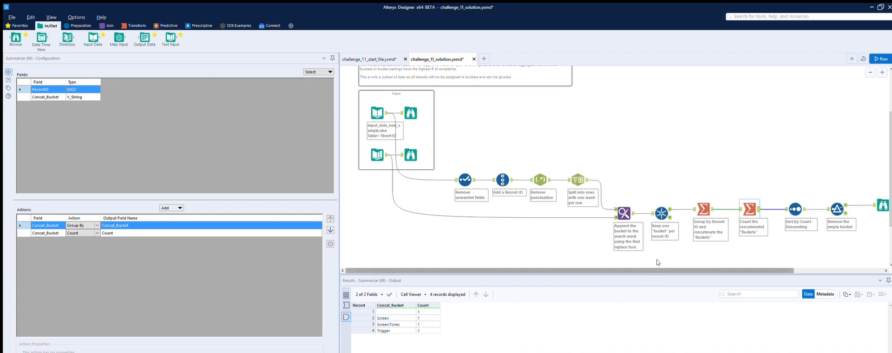
scroll(657, 262, right, 3)
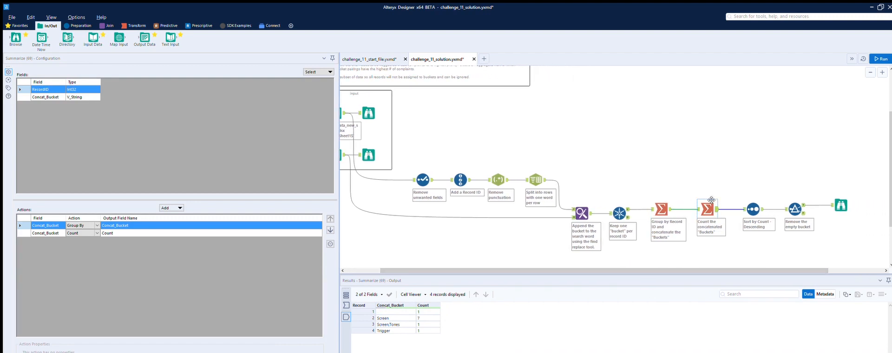
click(668, 205)
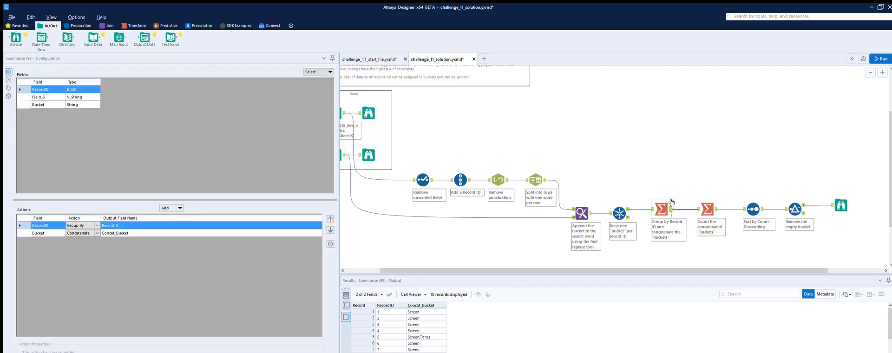
click(707, 210)
Review the Sort and Filter tools' settings and results, and look over the whole solution workflow from its inputs.
click(753, 208)
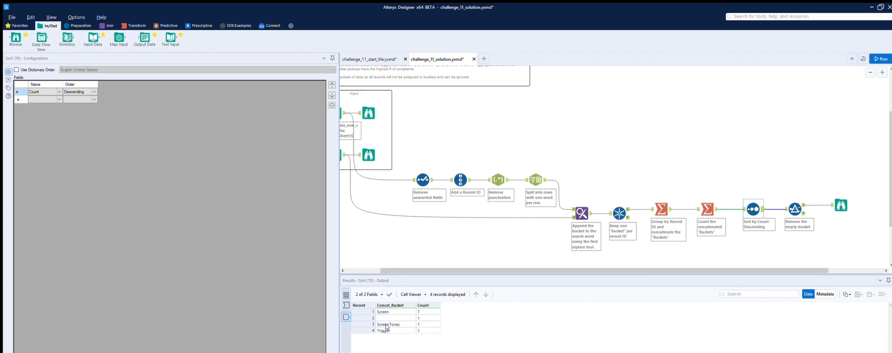
click(798, 203)
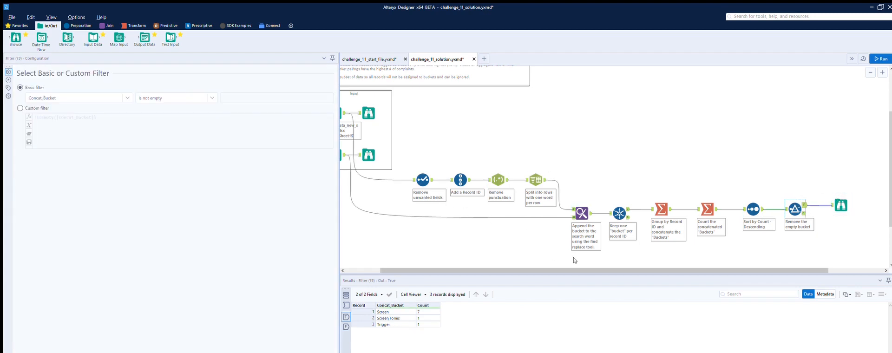
scroll(574, 260, left, 2)
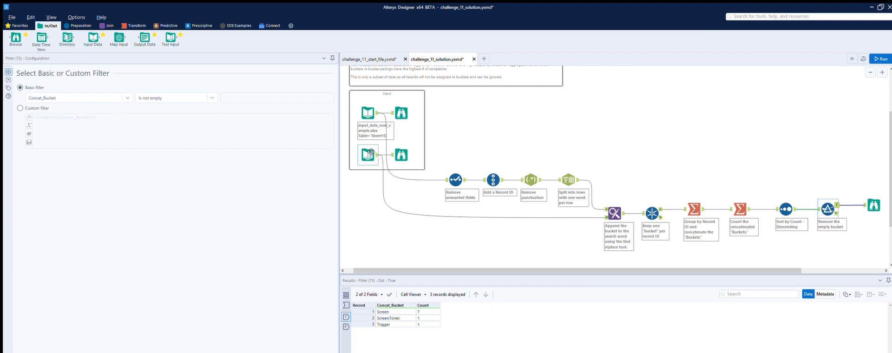
scroll(393, 208, up, 1)
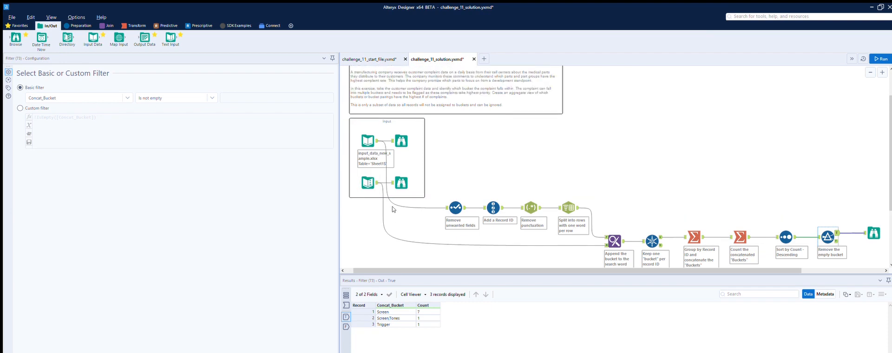
scroll(392, 209, down, 1)
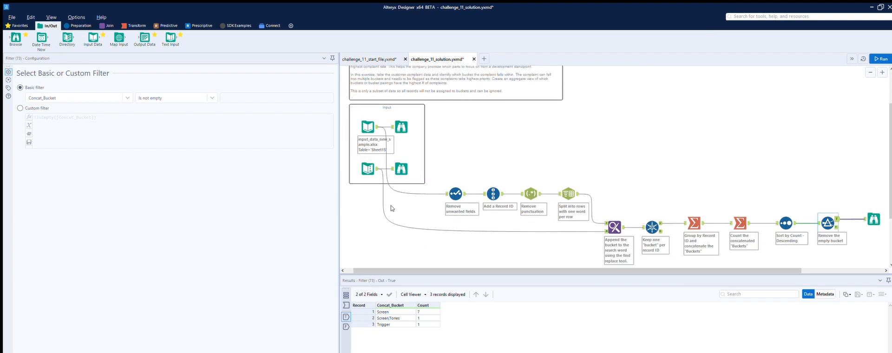